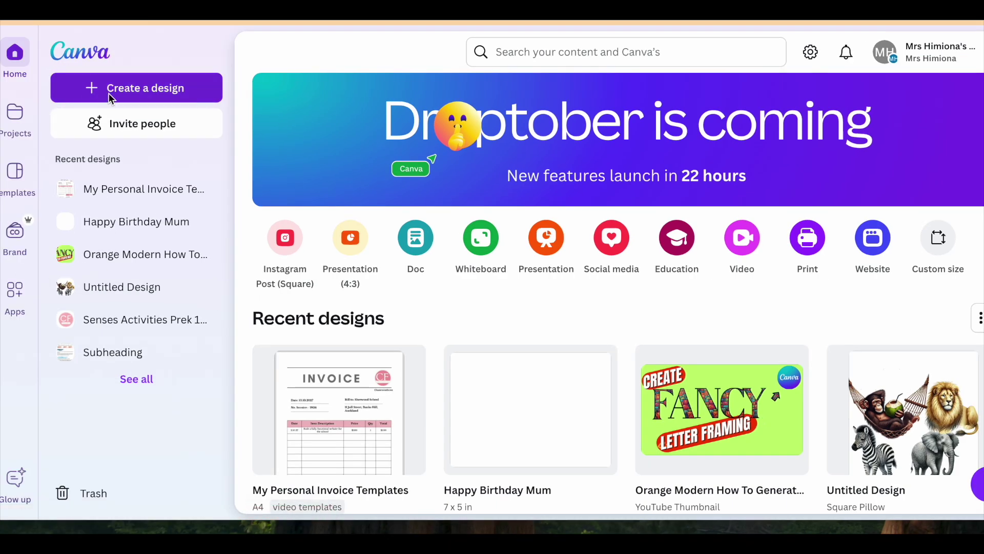
Search templates for 'invoice' and open the Gray and Black Generic Service Invoice template
click(16, 178)
click(527, 51)
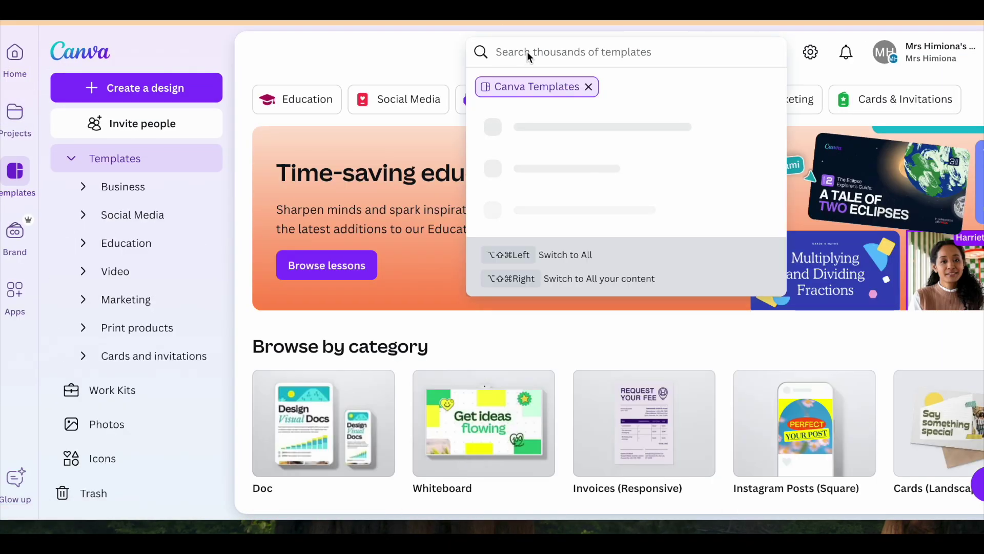
text(invoice)
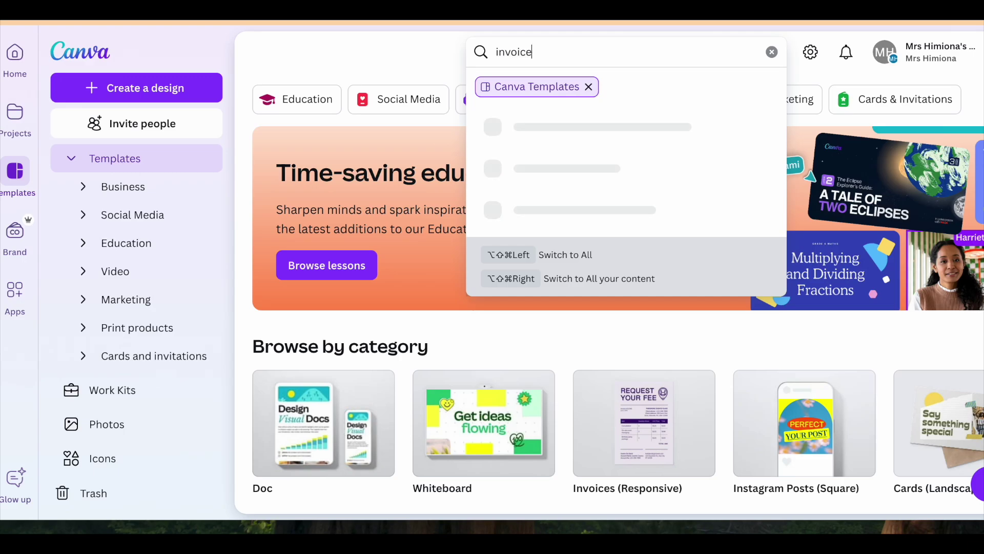
key(Return)
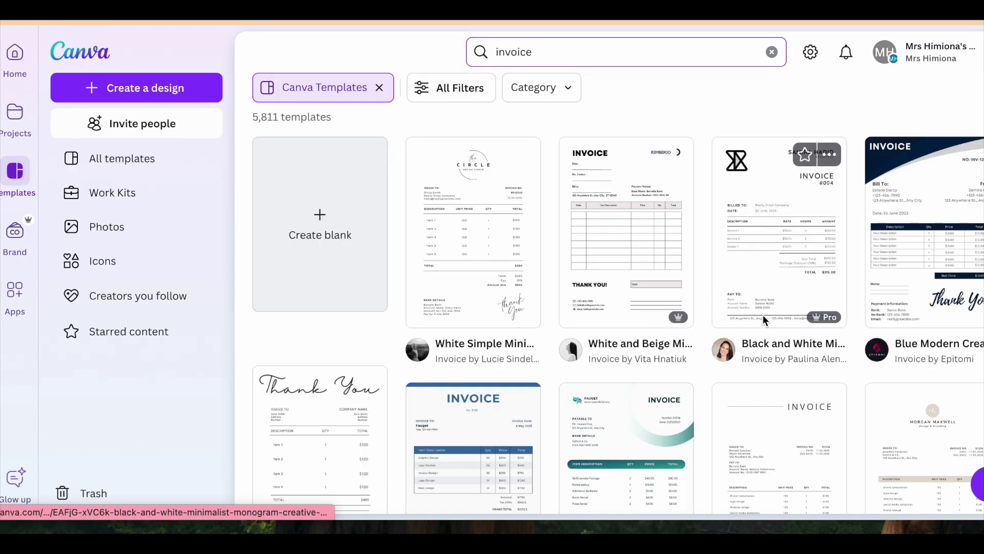
scroll(764, 320, down, 6)
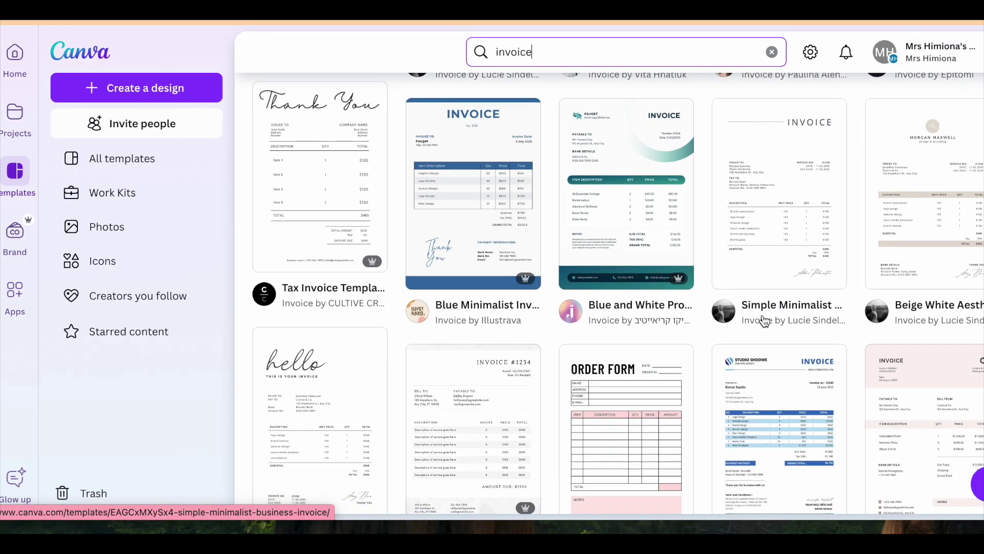
scroll(778, 369, down, 15)
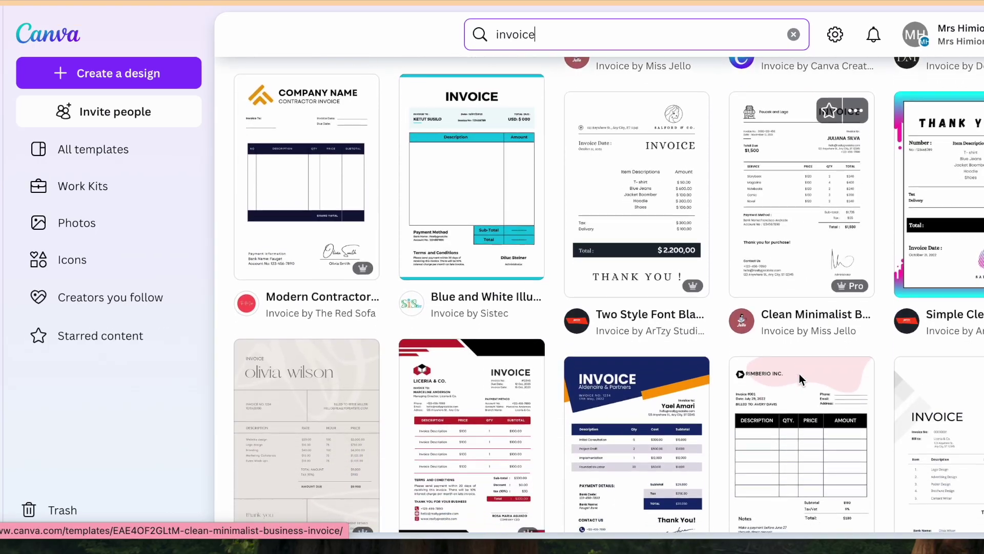
scroll(798, 373, down, 3)
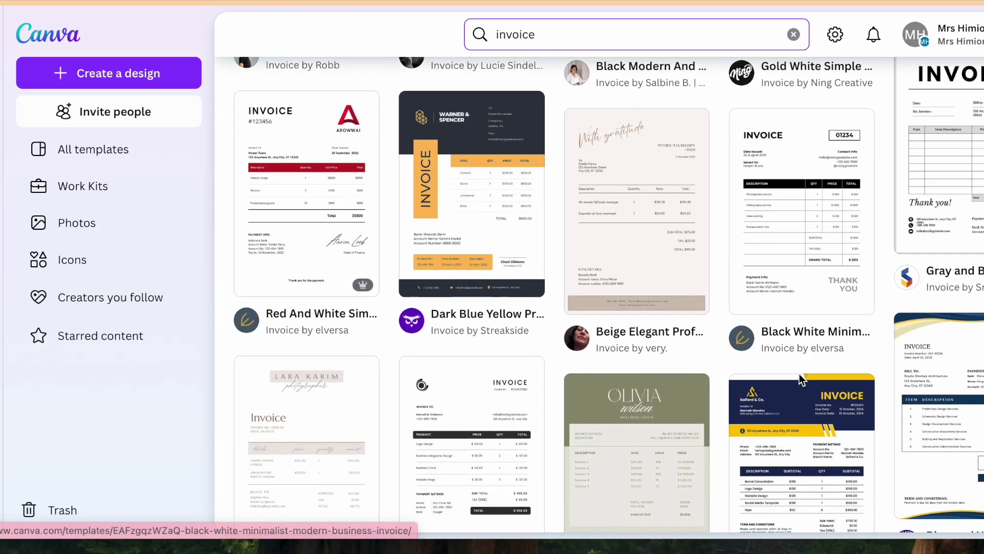
click(953, 170)
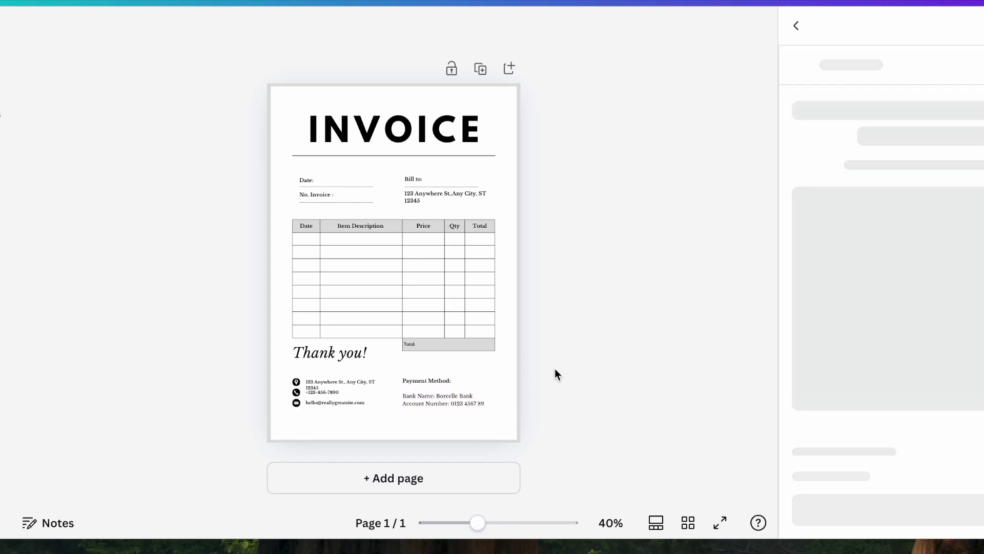
Zoom the page to 104% and scroll down to Payment Method and back to the top
drag(484, 523, 513, 523)
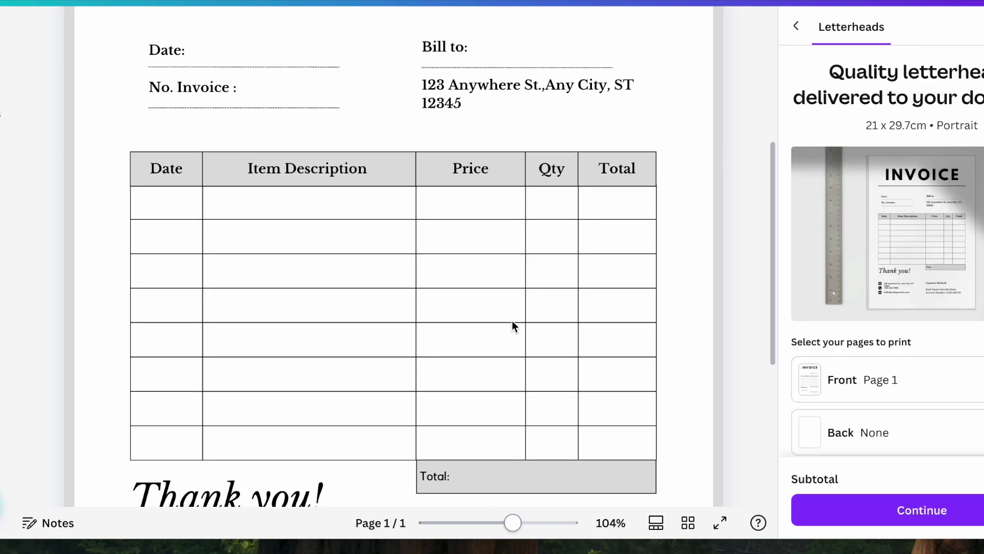
scroll(509, 274, up, 5)
scroll(510, 280, down, 3)
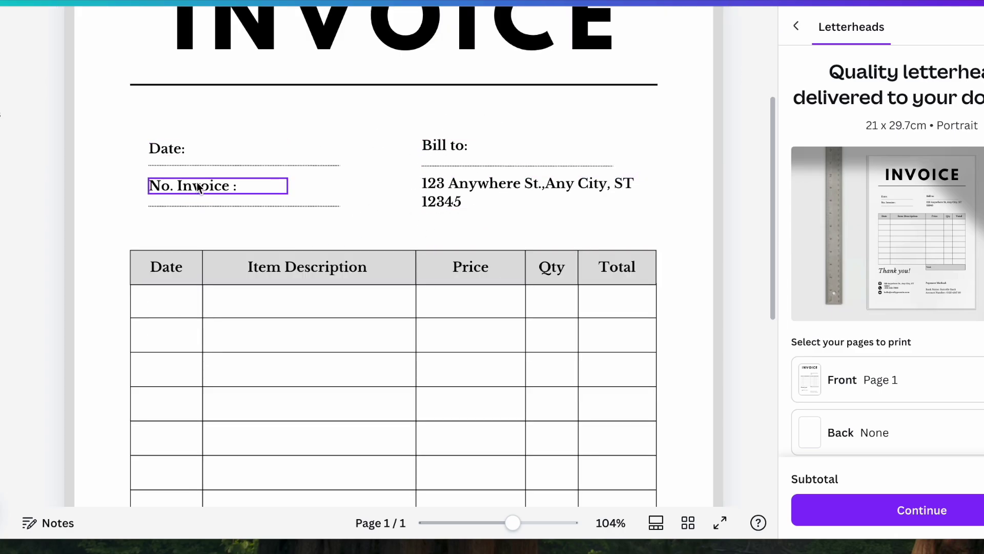
scroll(269, 204, down, 1)
scroll(269, 205, down, 2)
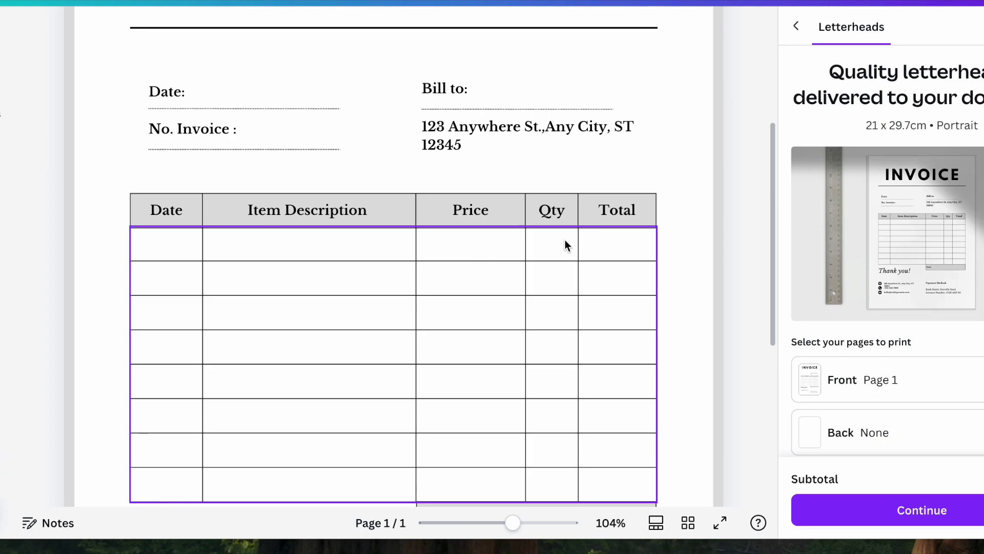
scroll(605, 267, down, 1)
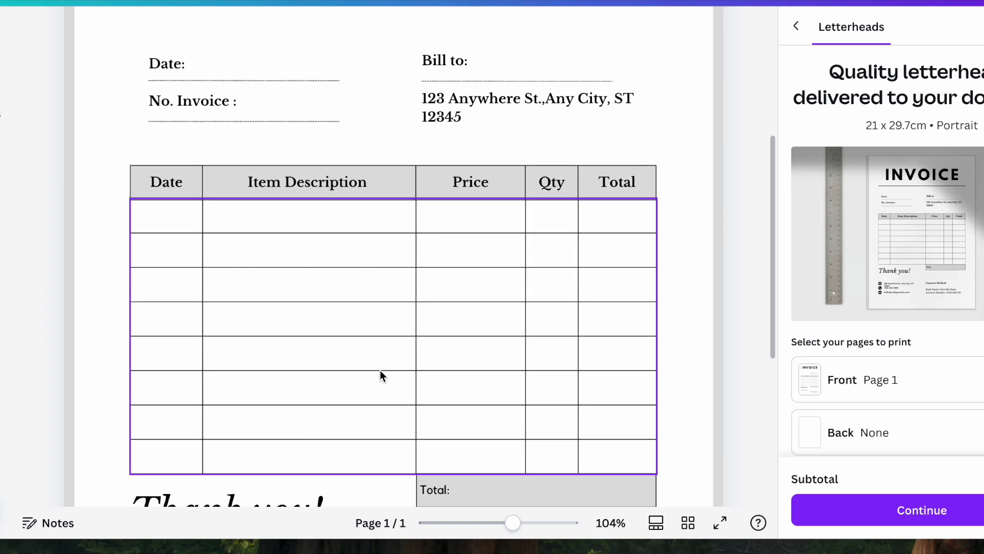
scroll(380, 370, down, 5)
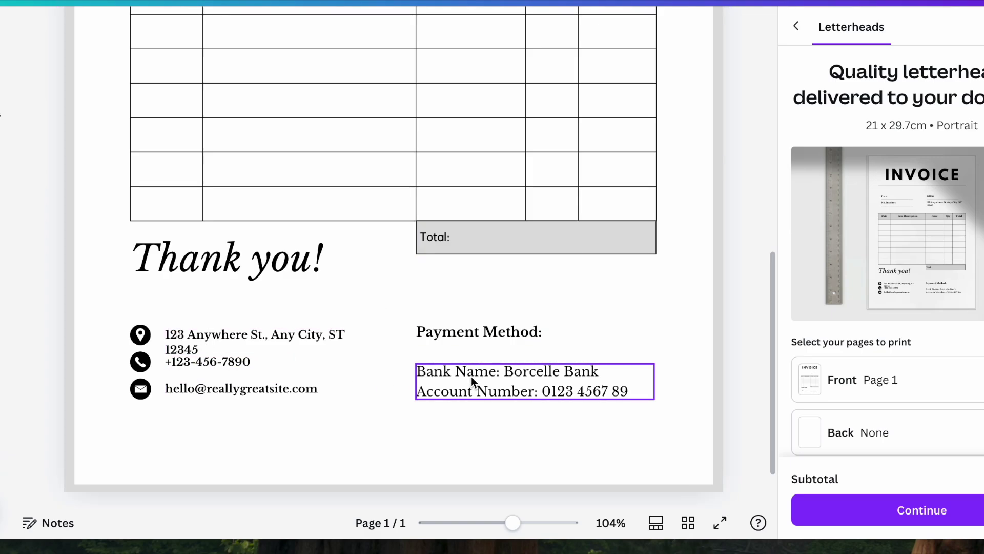
scroll(357, 316, up, 10)
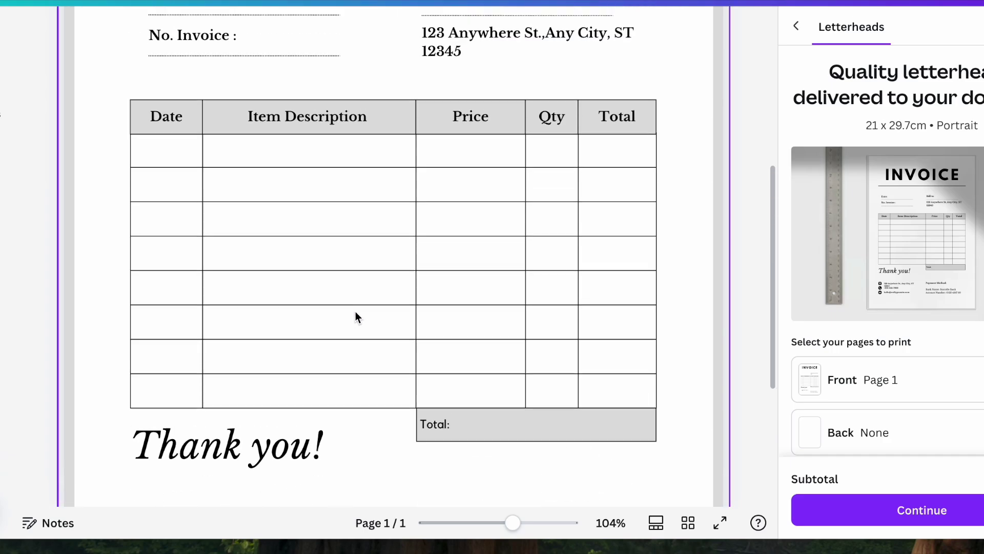
scroll(356, 311, up, 2)
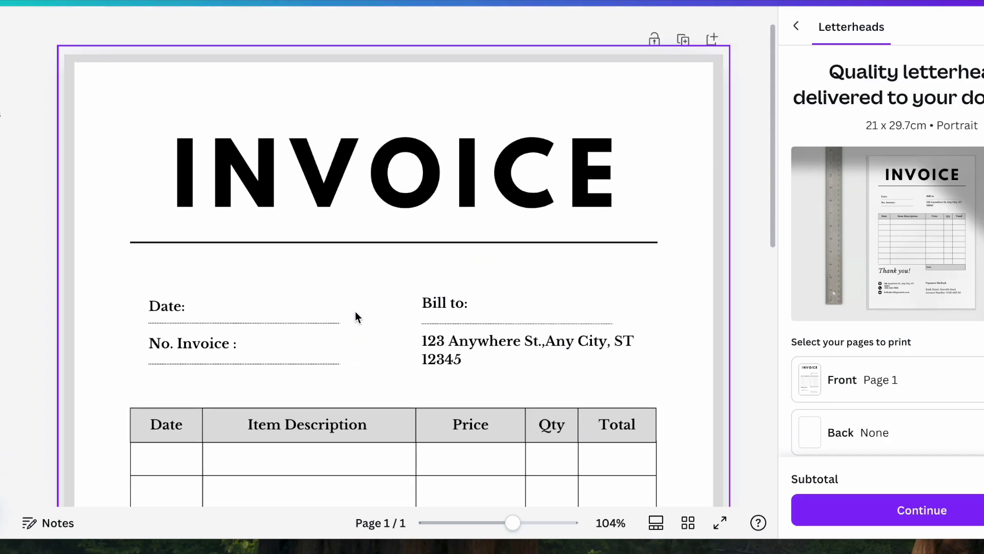
Set the INVOICE heading to 54 transparency and the Glacial Indifference font
click(347, 196)
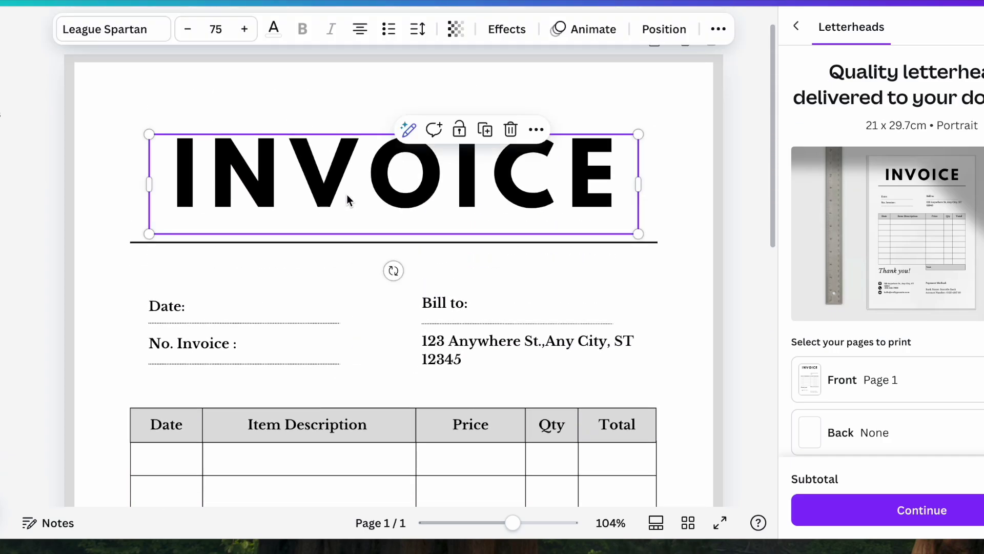
click(347, 195)
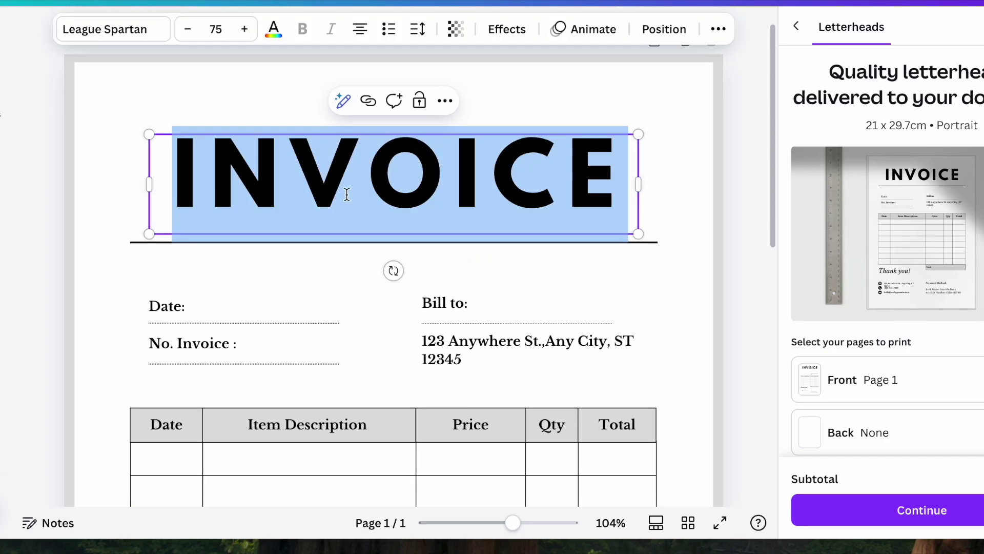
click(458, 30)
drag(495, 90, 438, 104)
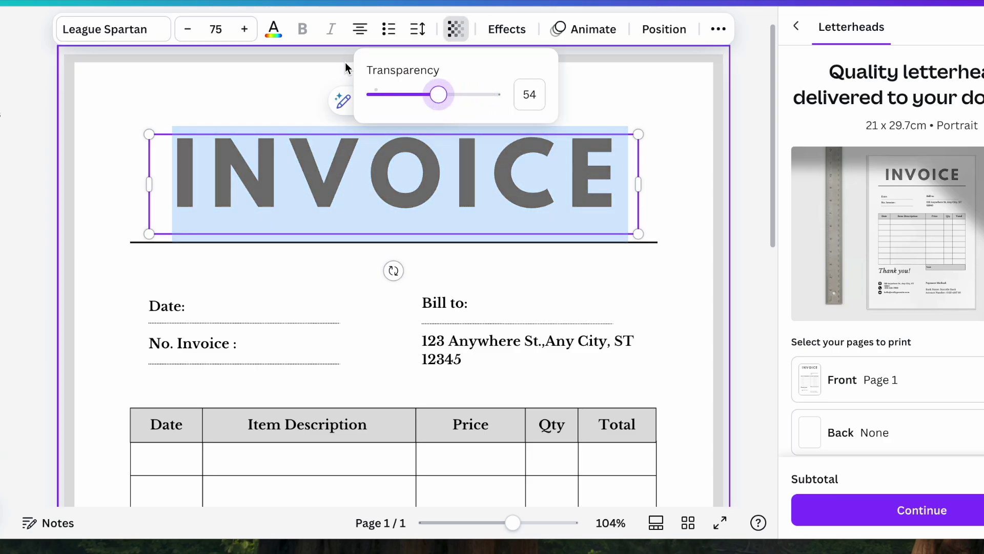
click(136, 29)
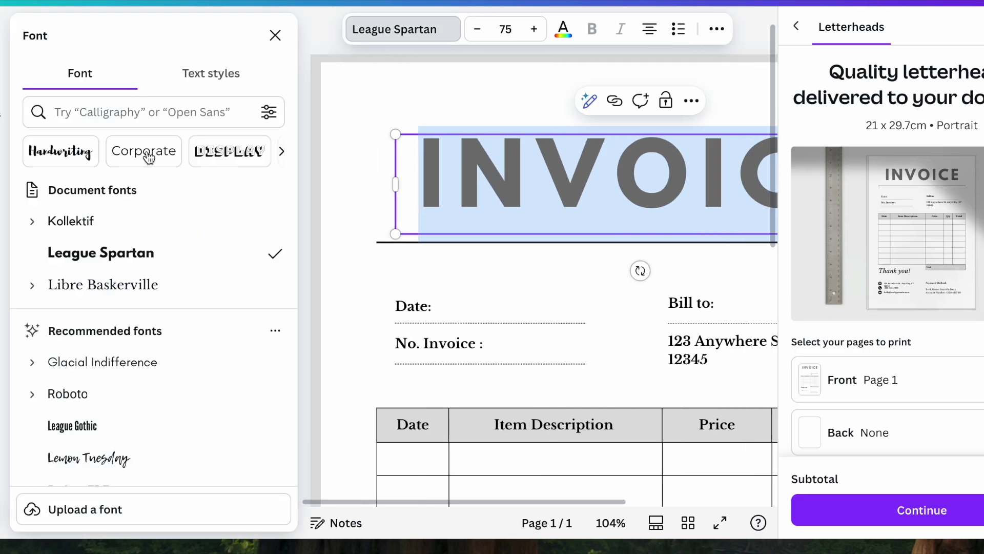
click(103, 361)
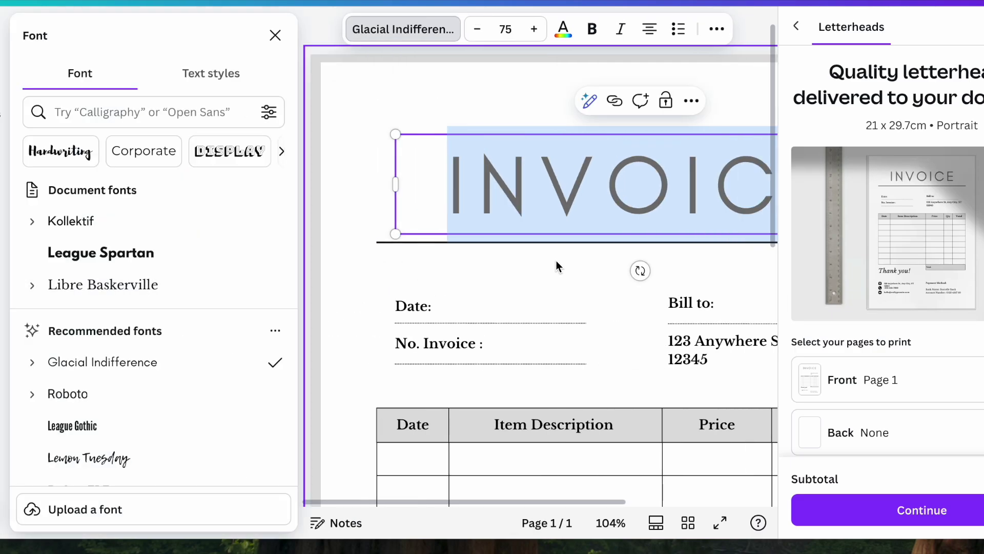
Reselect the INVOICE heading and duplicate it
click(558, 263)
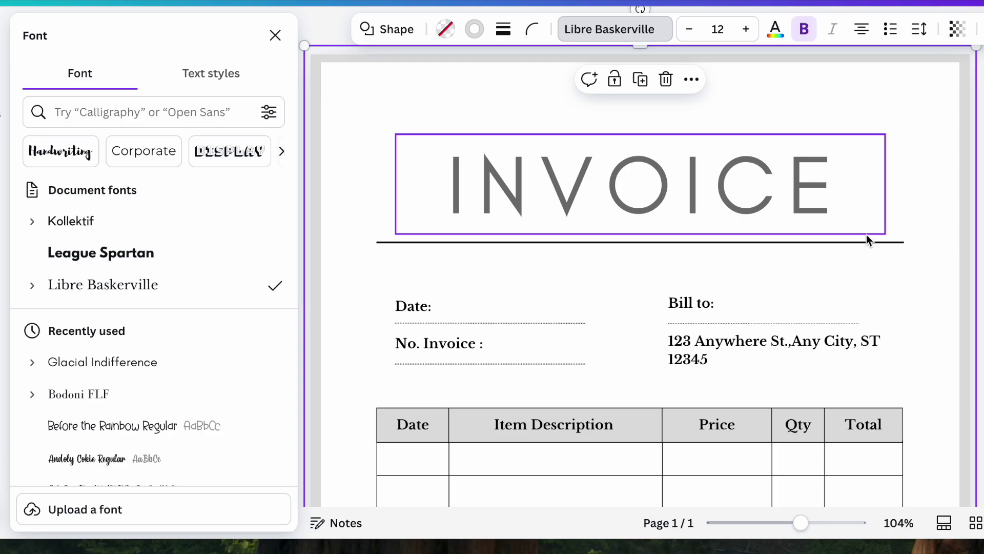
click(858, 242)
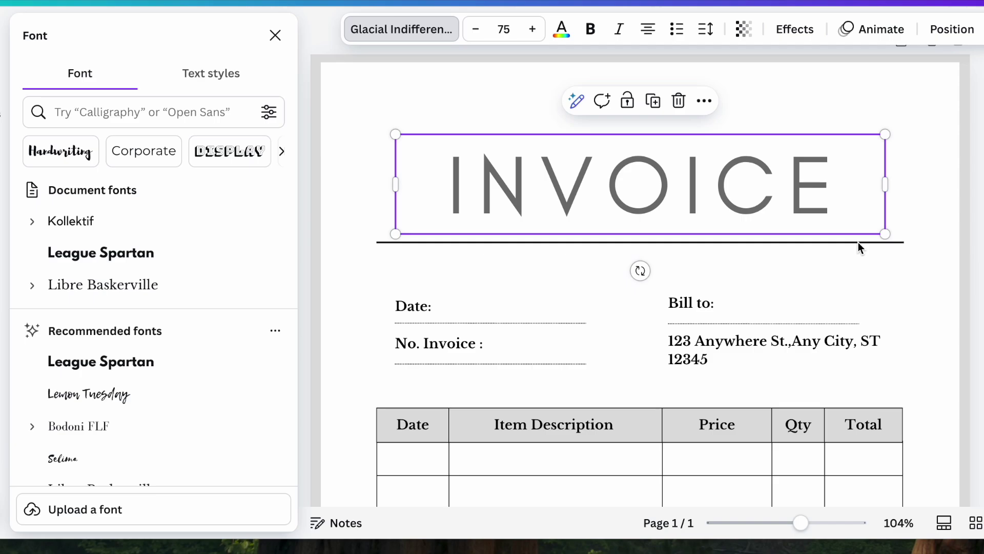
key(ctrl+d)
Delete the extra INVOICE copy and place a duplicate of the divider line above the heading
drag(819, 220, 806, 109)
key(Delete)
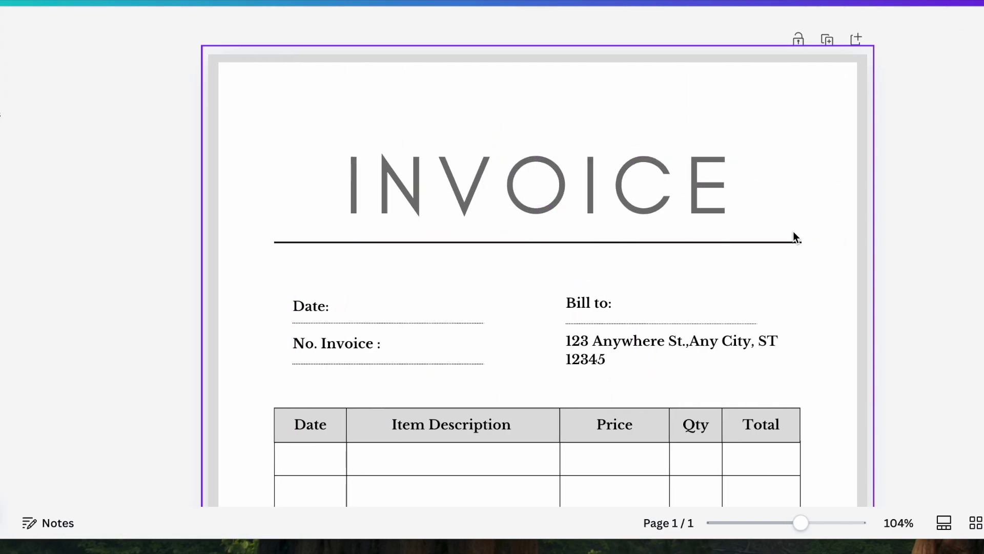
click(792, 241)
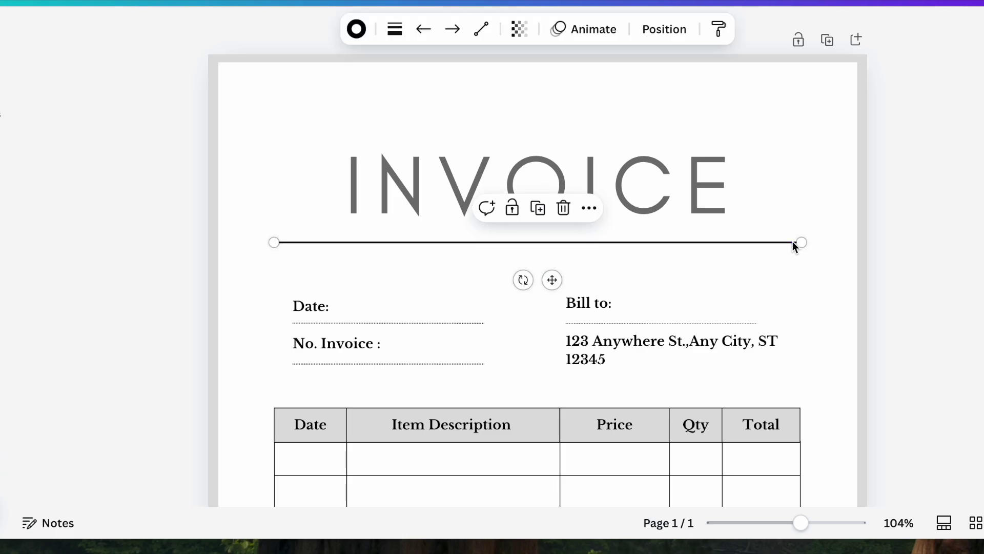
key(ctrl+d)
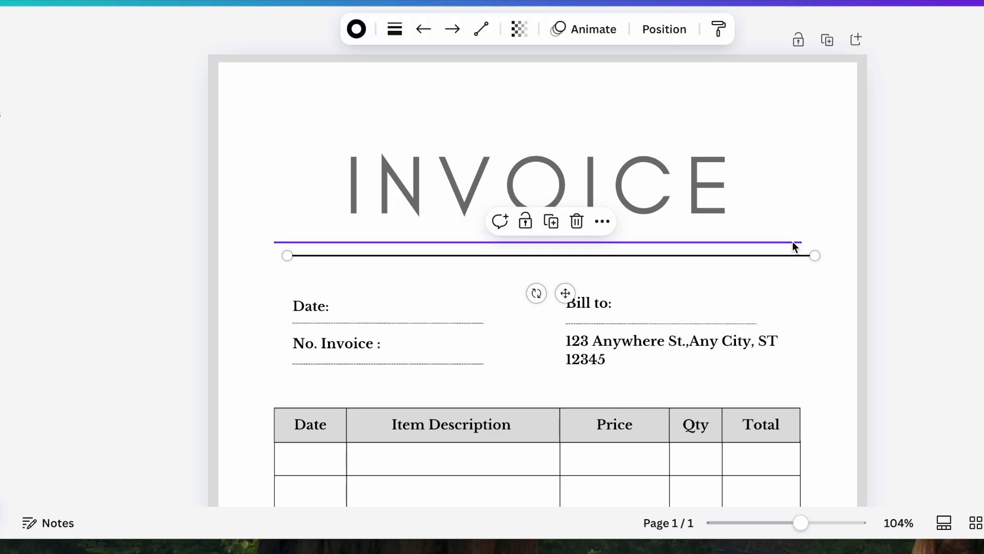
drag(789, 254, 778, 121)
click(831, 187)
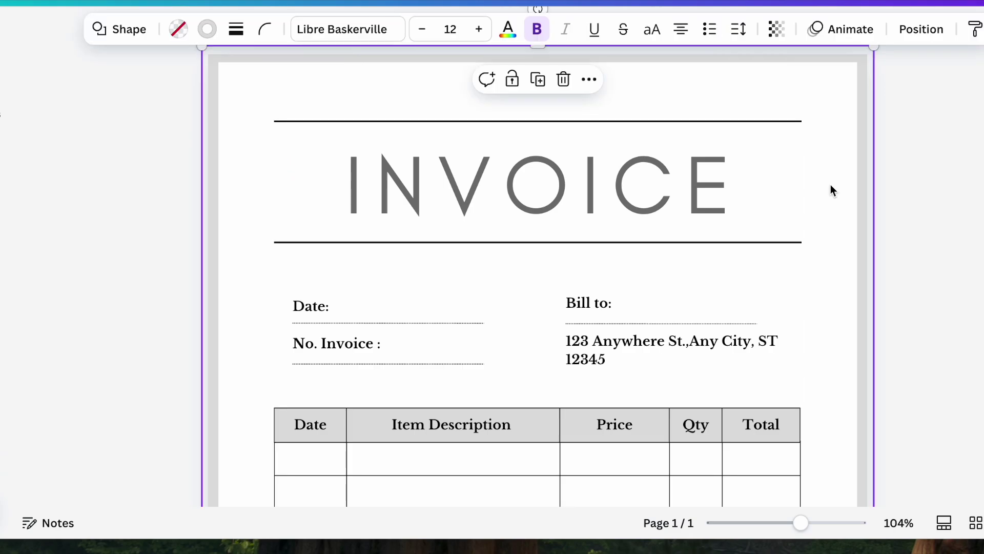
scroll(818, 181, down, 1)
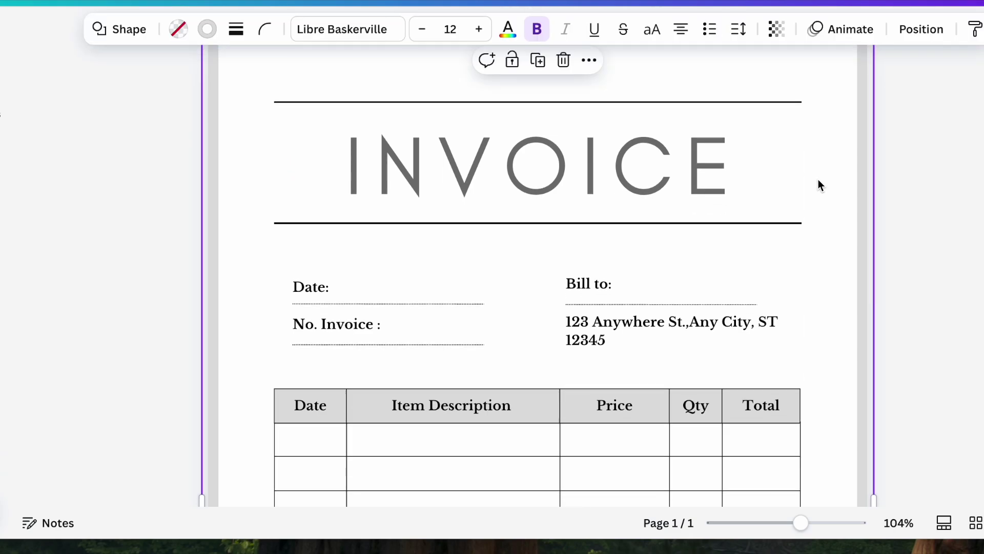
scroll(819, 181, down, 3)
Set the invoice date to 10.10.2027 and fill in the invoice number
click(355, 207)
click(352, 204)
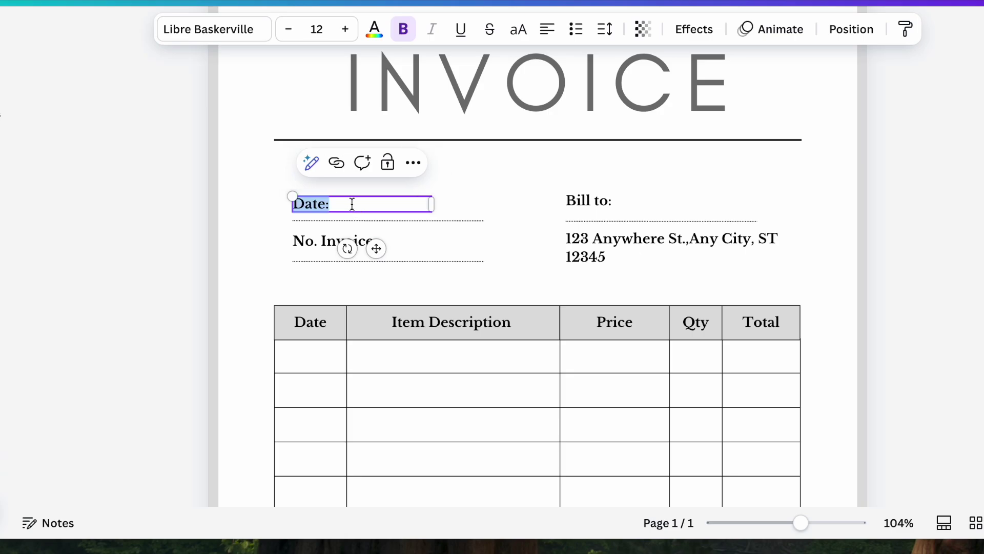
click(352, 204)
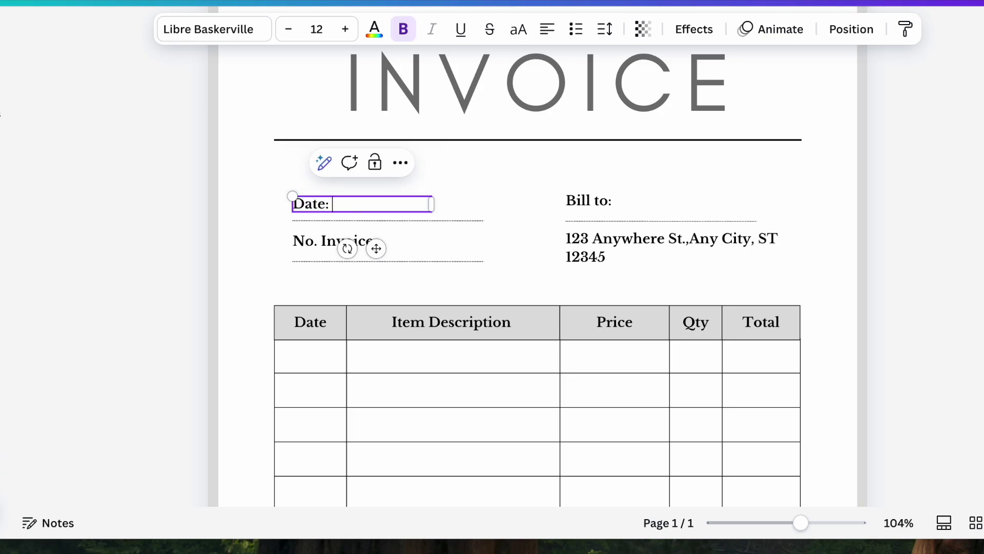
text(10.10.2027)
click(398, 239)
click(398, 239)
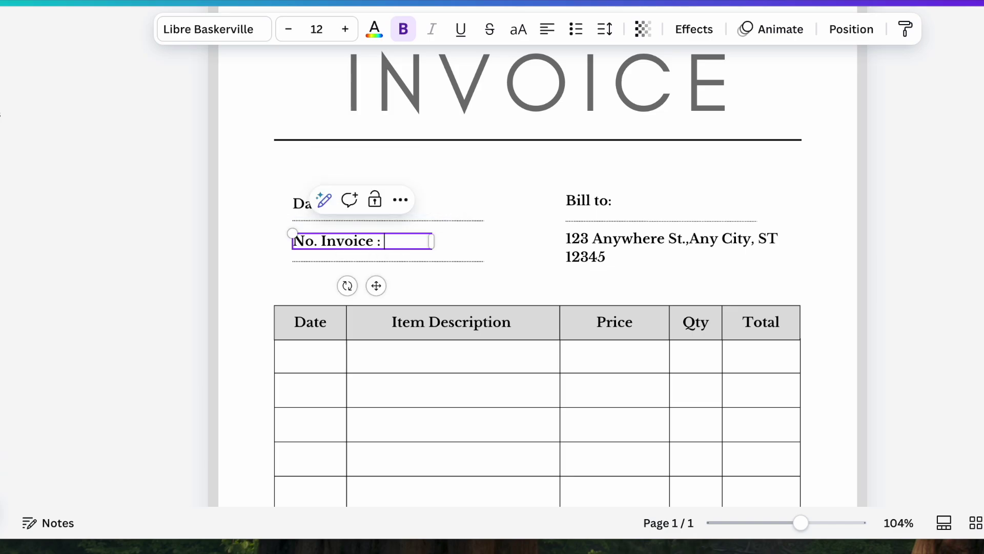
text(56)
click(467, 274)
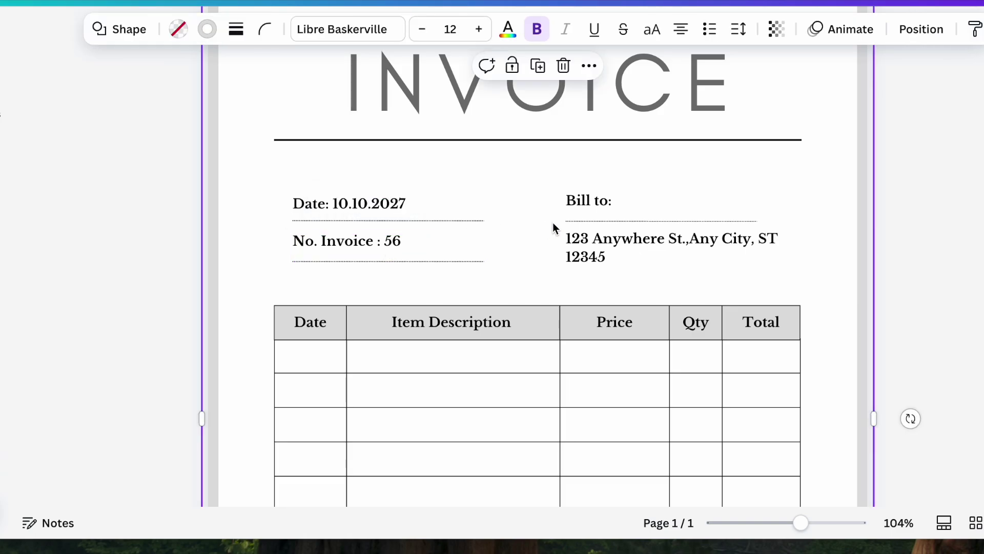
Enter the school's name under Bill to, then enlarge and reposition that text box
double_click(630, 201)
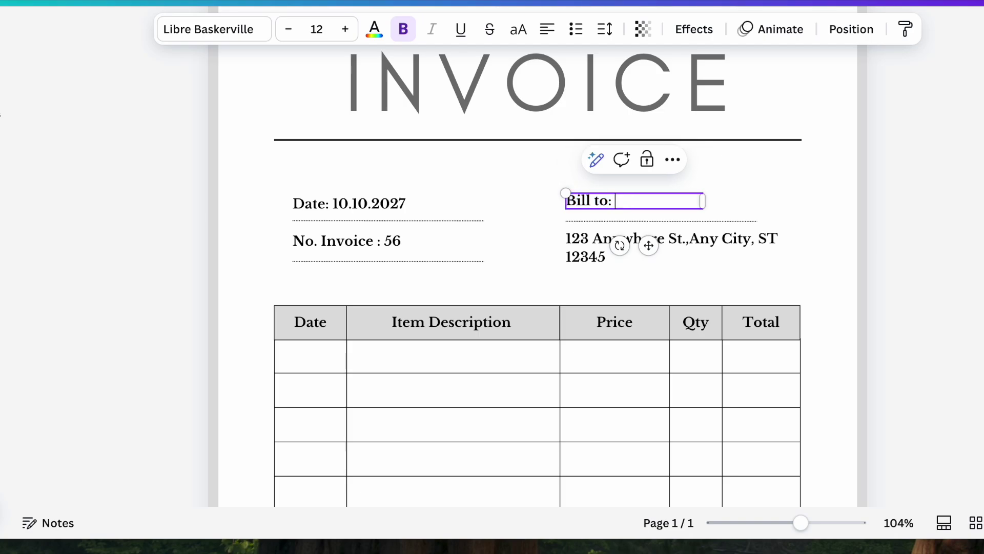
text(Sherwood)
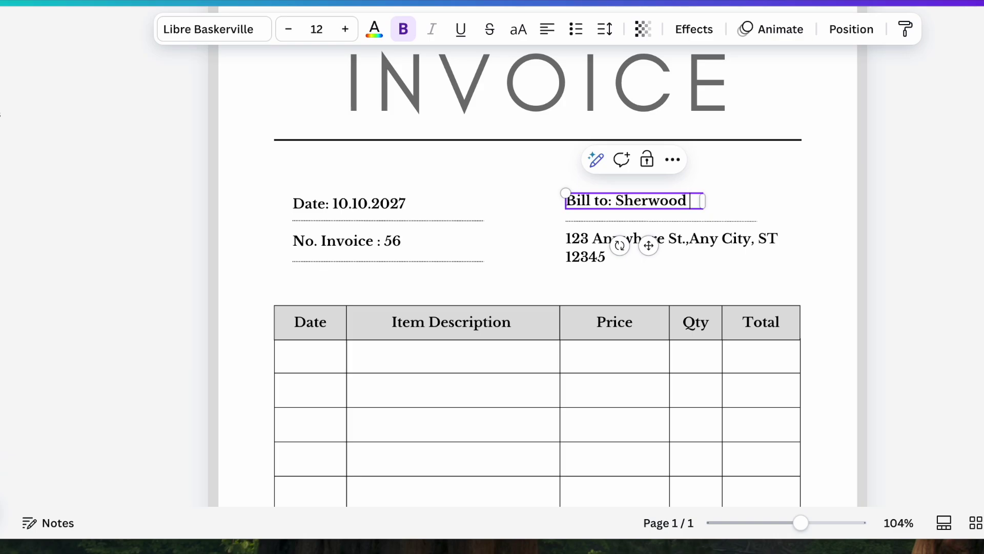
text( School)
key(Escape)
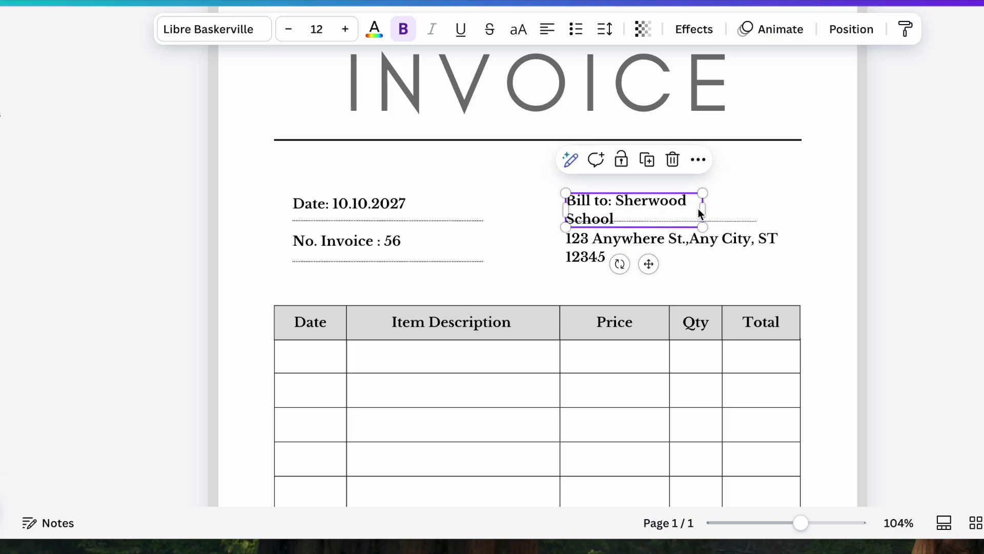
drag(703, 209, 758, 201)
drag(614, 194, 606, 205)
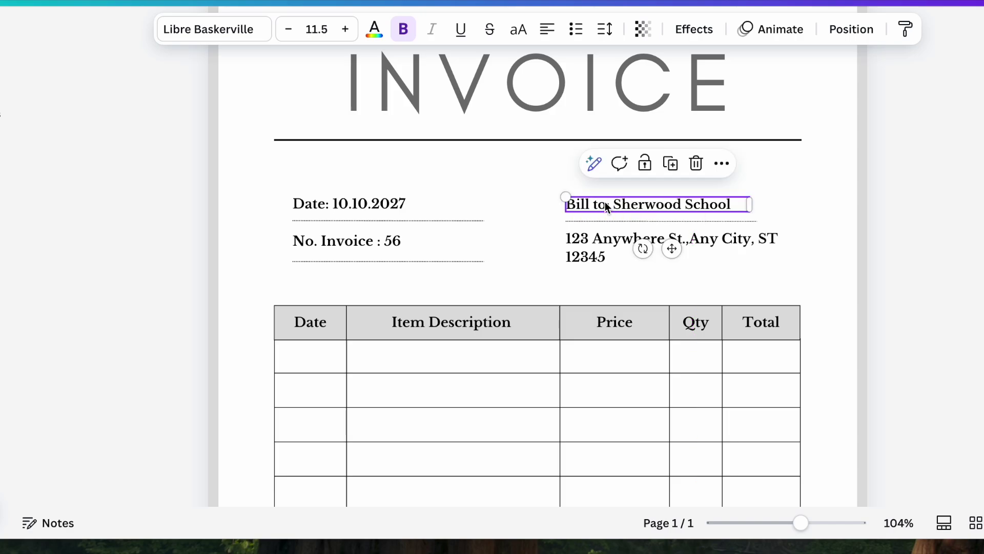
drag(566, 197, 609, 212)
click(582, 215)
click(584, 205)
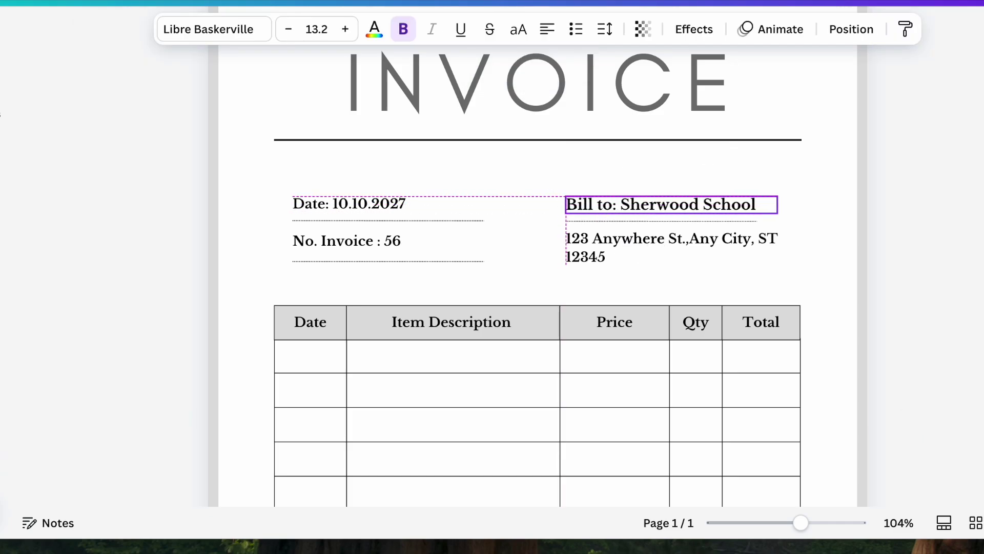
Replace the address below Bill to with the school's postal address
click(589, 248)
click(592, 249)
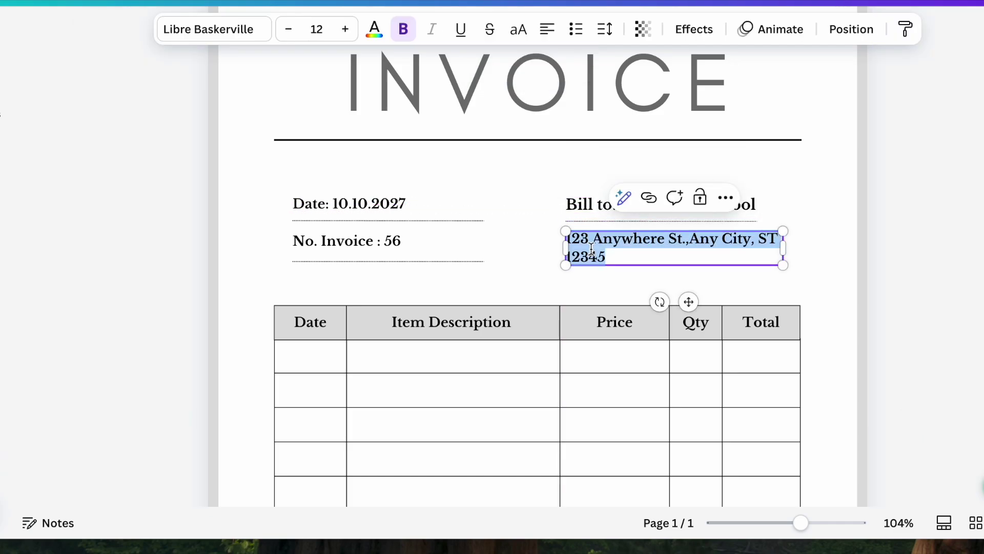
text(11 Jull Road, Ban)
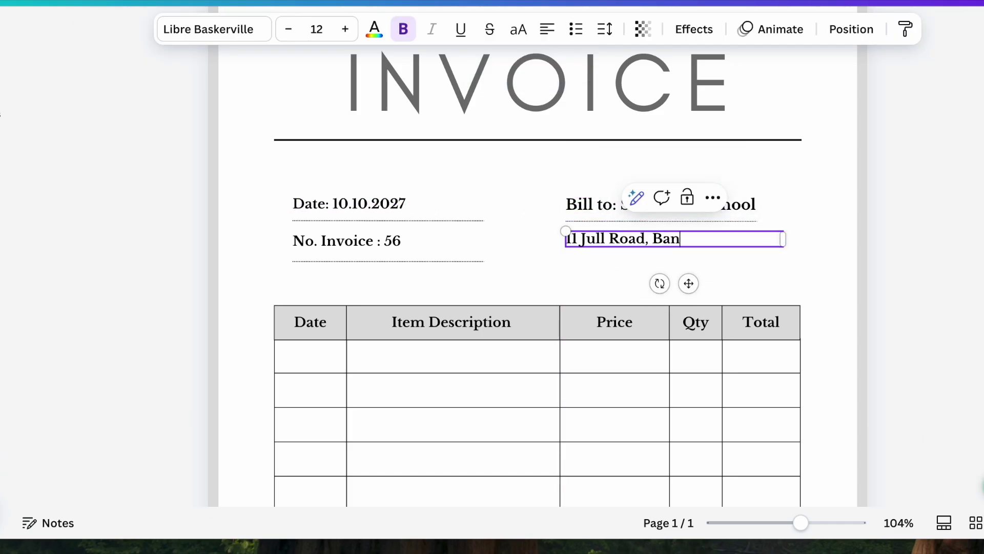
text(ks Hill, )
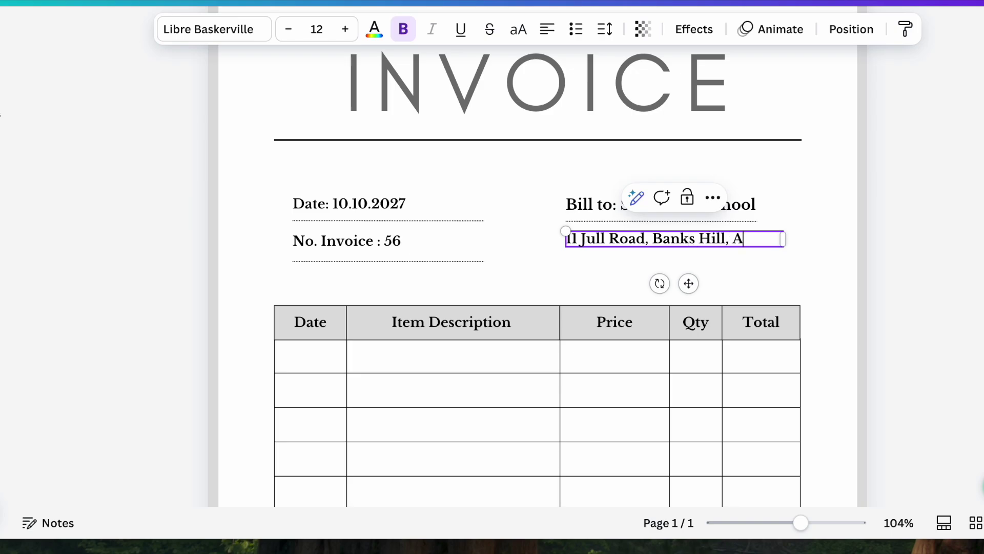
text(Auckland)
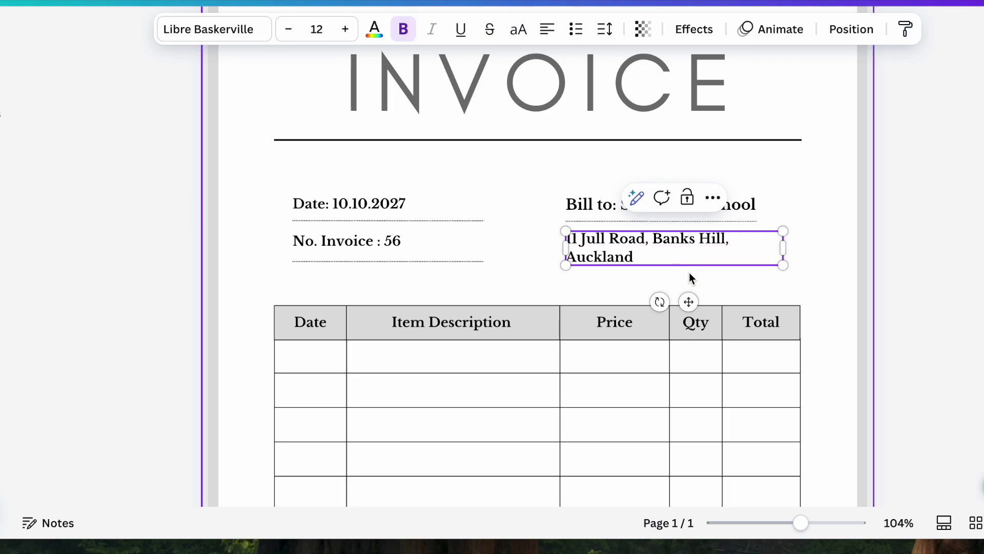
click(545, 278)
Fill the table's header row with a custom pale pink
scroll(546, 278, down, 3)
click(338, 198)
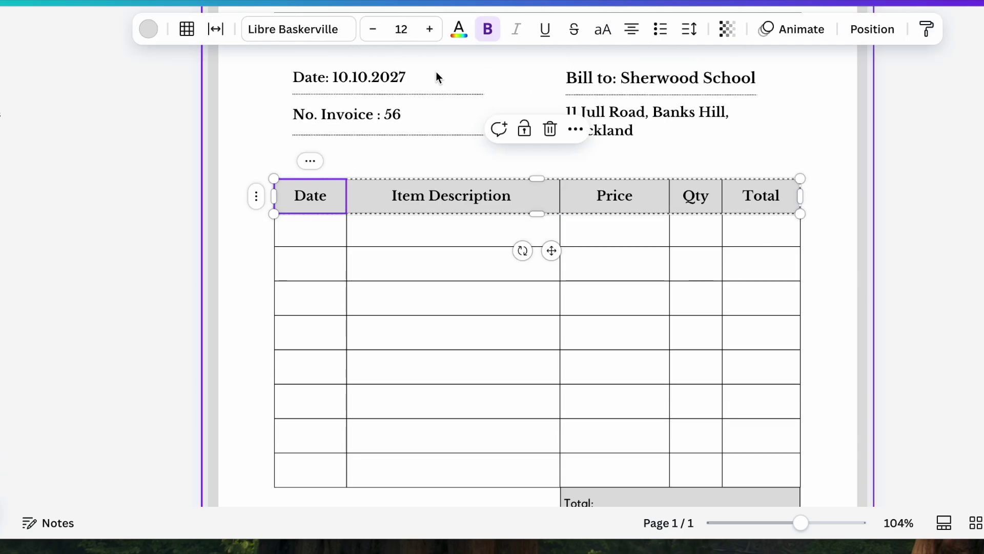
click(151, 28)
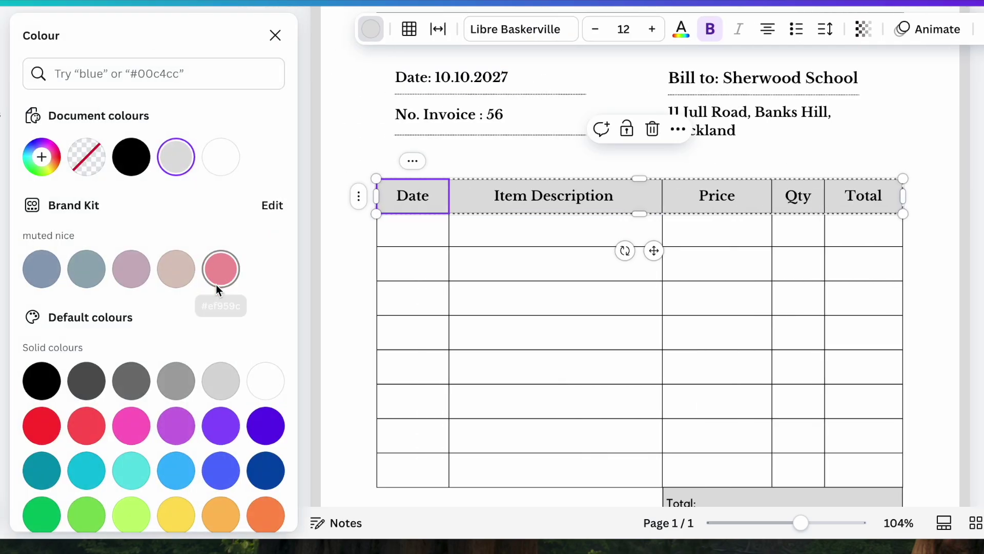
click(220, 272)
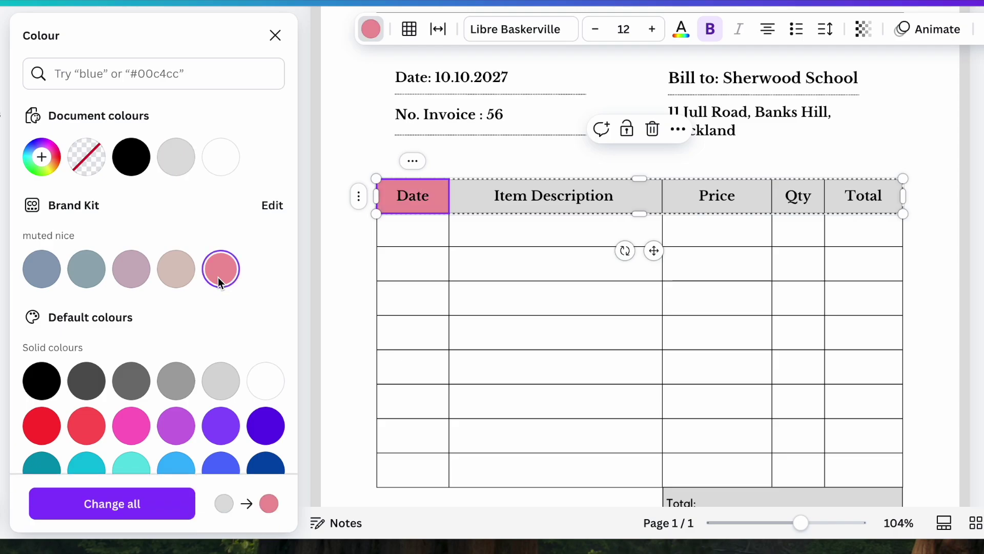
click(45, 160)
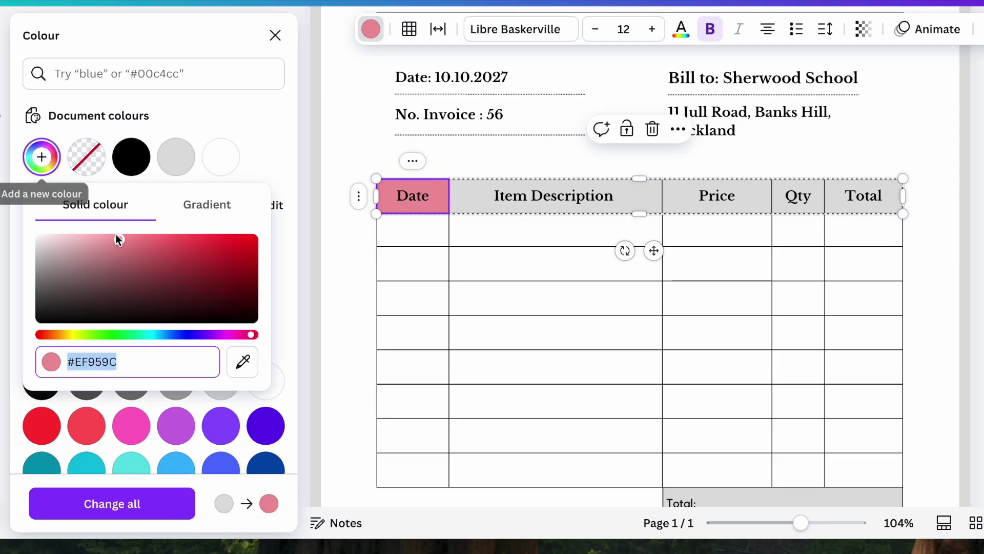
drag(120, 235, 80, 237)
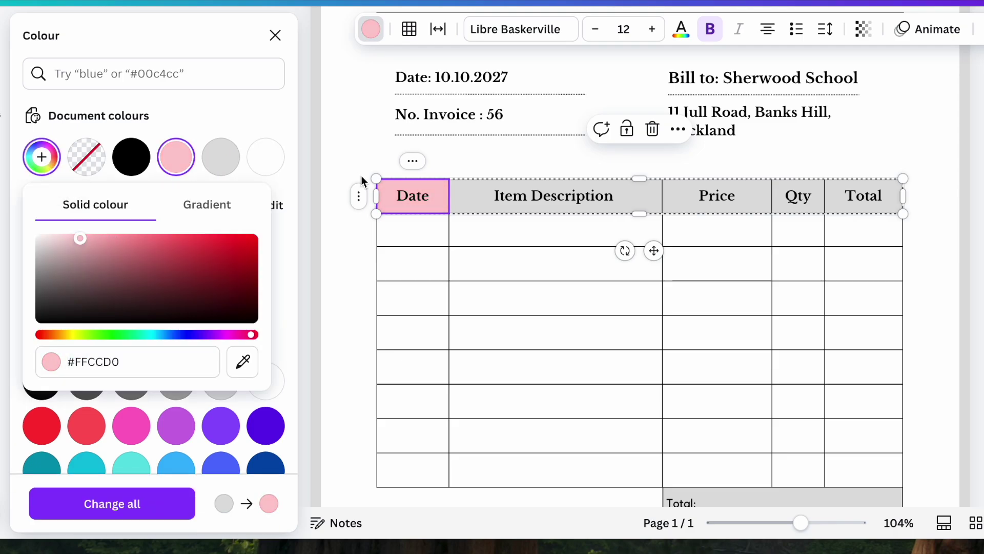
click(471, 197)
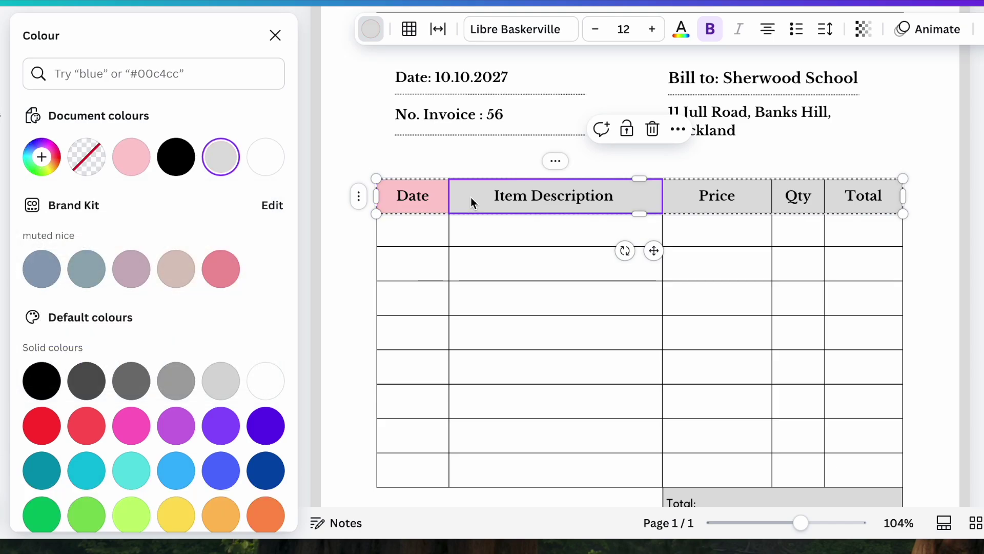
shift+click(799, 207)
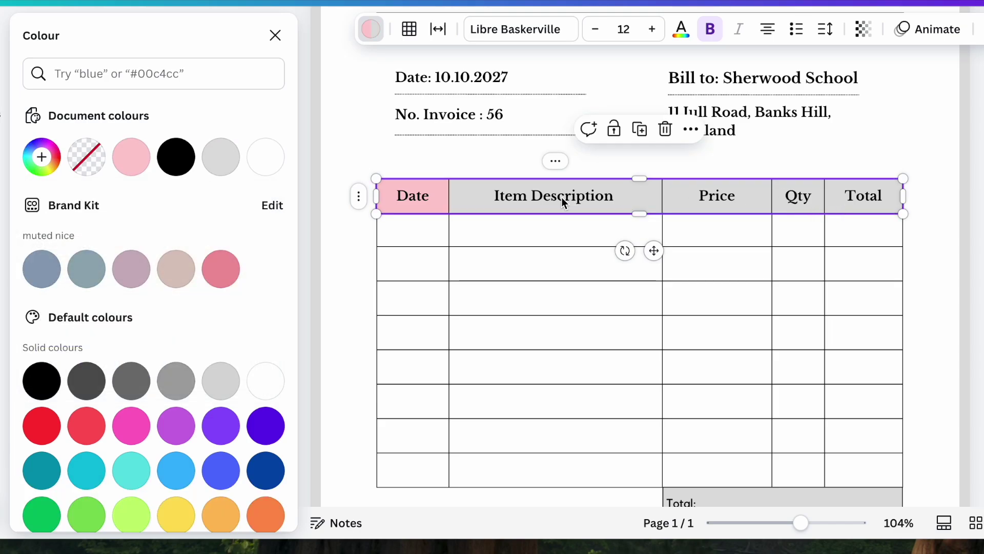
click(135, 161)
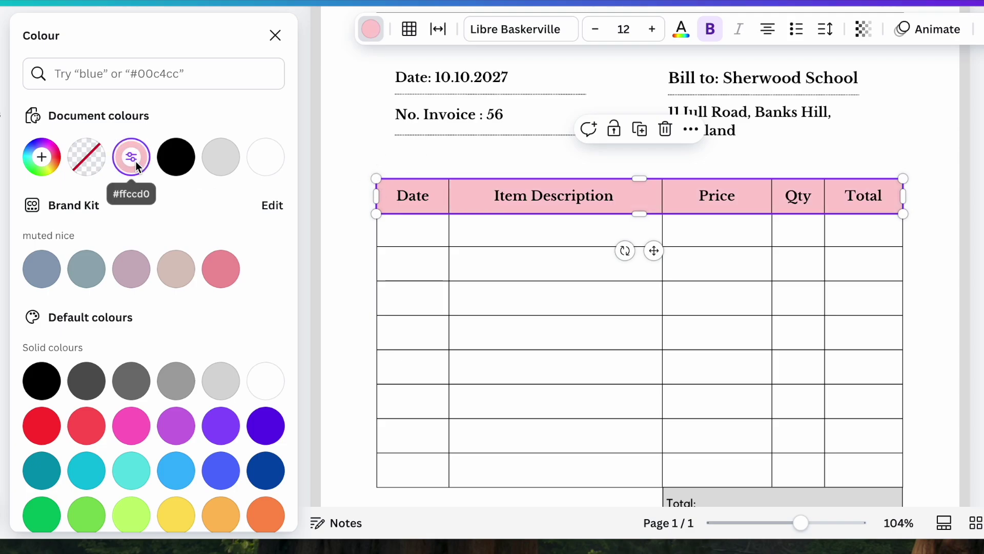
Shade the Total box in the same pale pink
scroll(666, 328, down, 3)
click(772, 358)
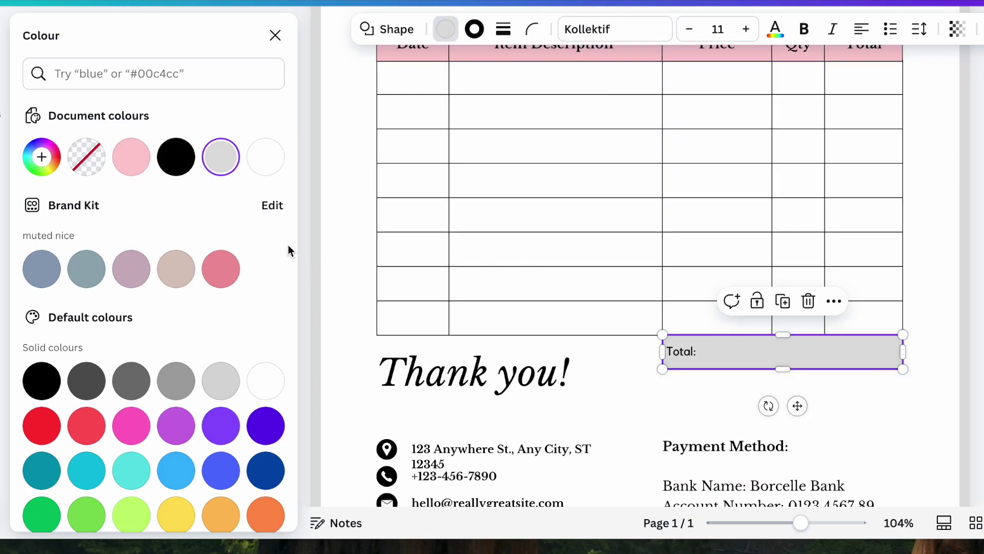
click(138, 160)
click(534, 292)
scroll(768, 375, up, 3)
scroll(767, 380, up, 5)
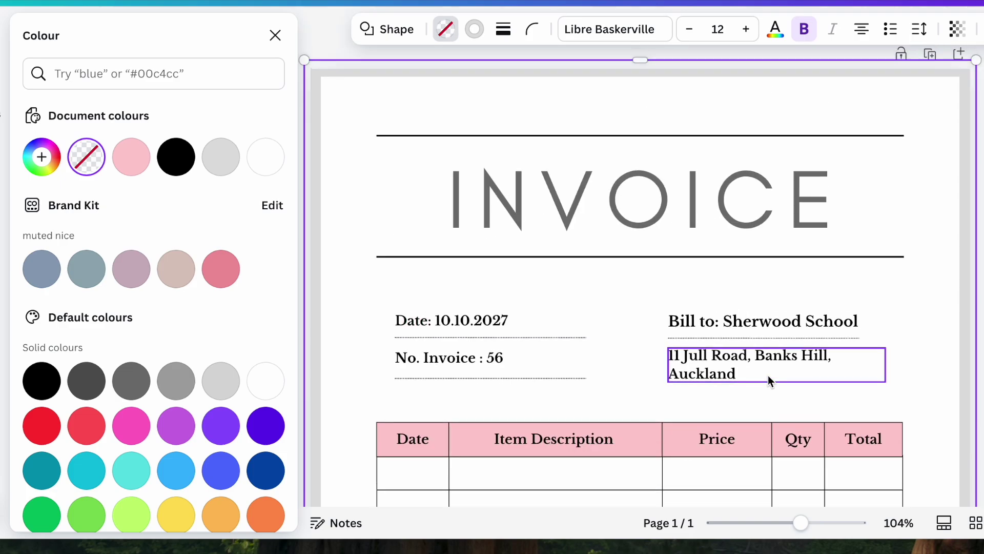
scroll(768, 379, down, 6)
scroll(768, 379, up, 1)
scroll(768, 375, up, 3)
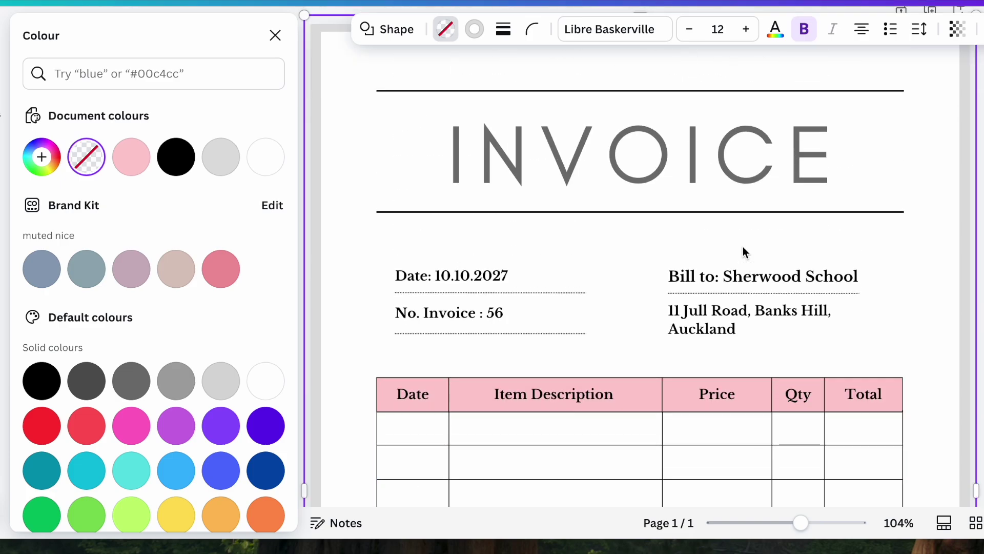
Colour the INVOICE title a deeper custom pink
click(717, 170)
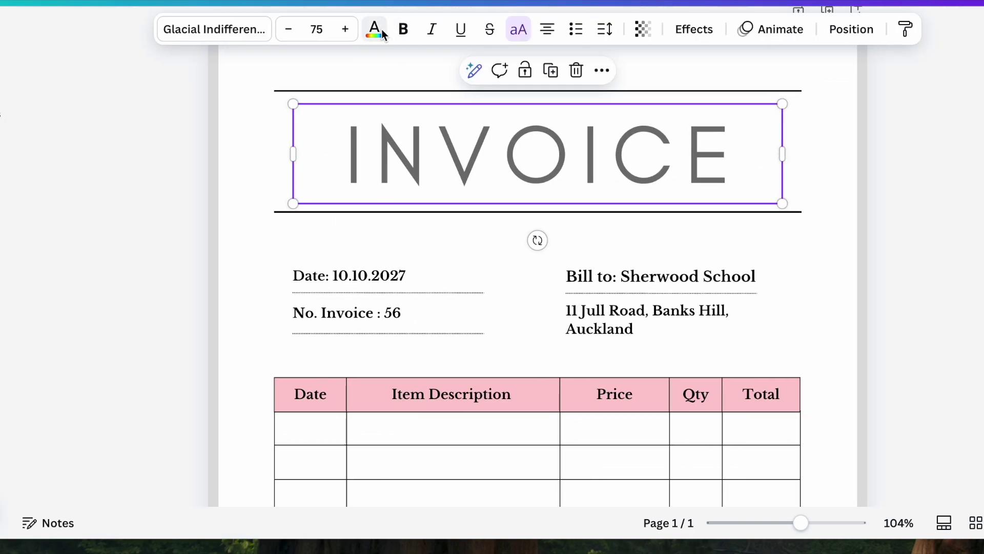
click(374, 29)
click(221, 269)
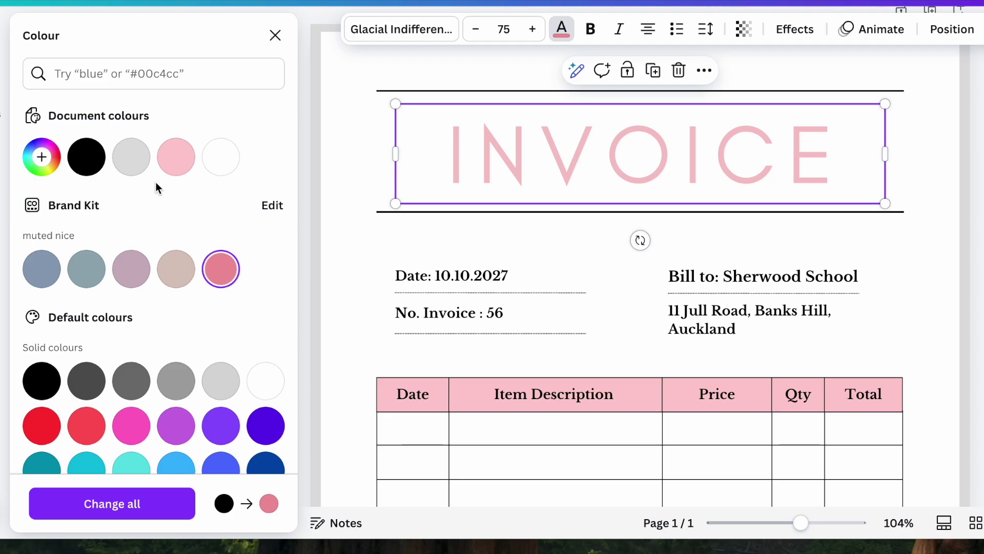
click(42, 156)
click(117, 213)
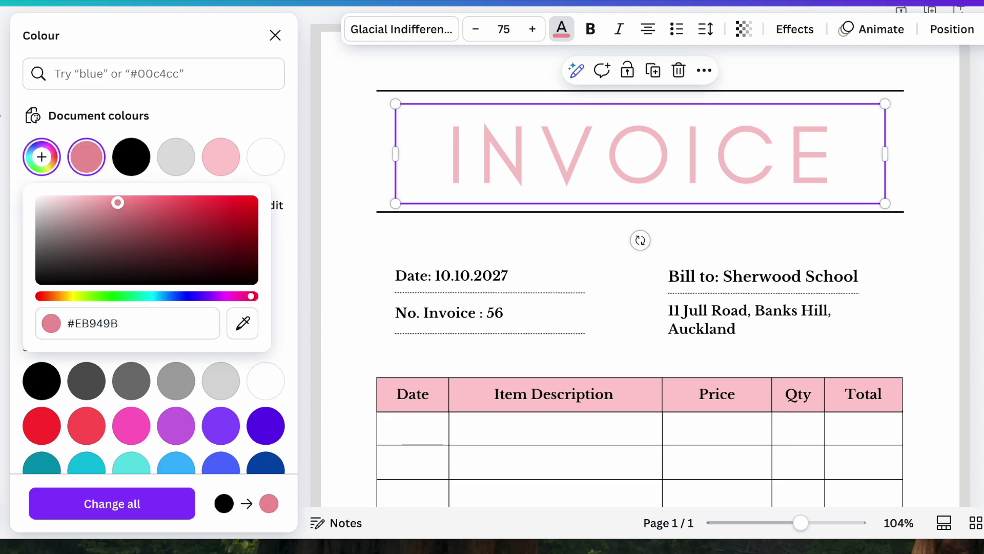
scroll(916, 292, down, 7)
click(916, 292)
Insert the missing dot into the contact e-mail address
double_click(433, 312)
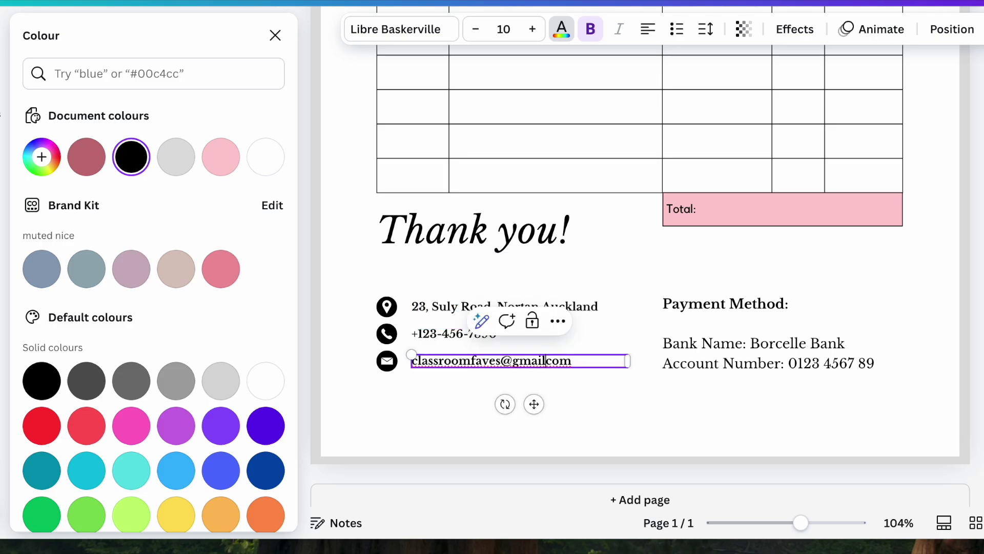
text(.)
click(477, 423)
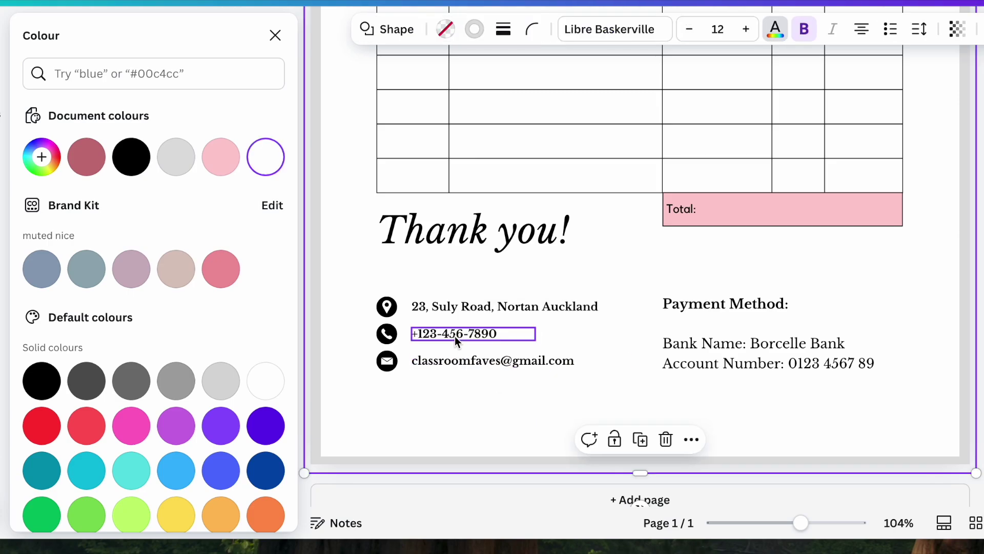
Align the Payment Method heading with the bank details and add a line after the account number
click(768, 309)
drag(745, 342, 761, 347)
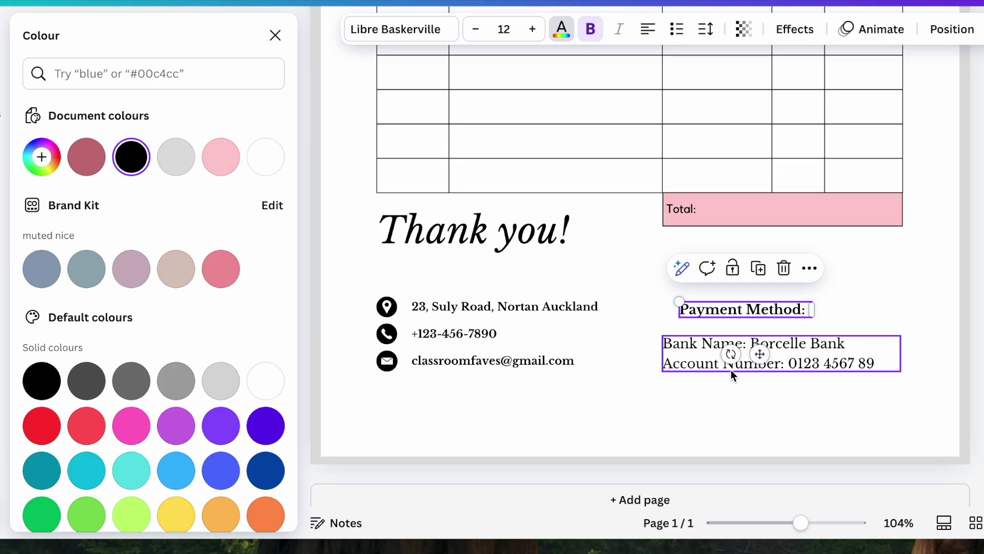
drag(787, 363, 790, 354)
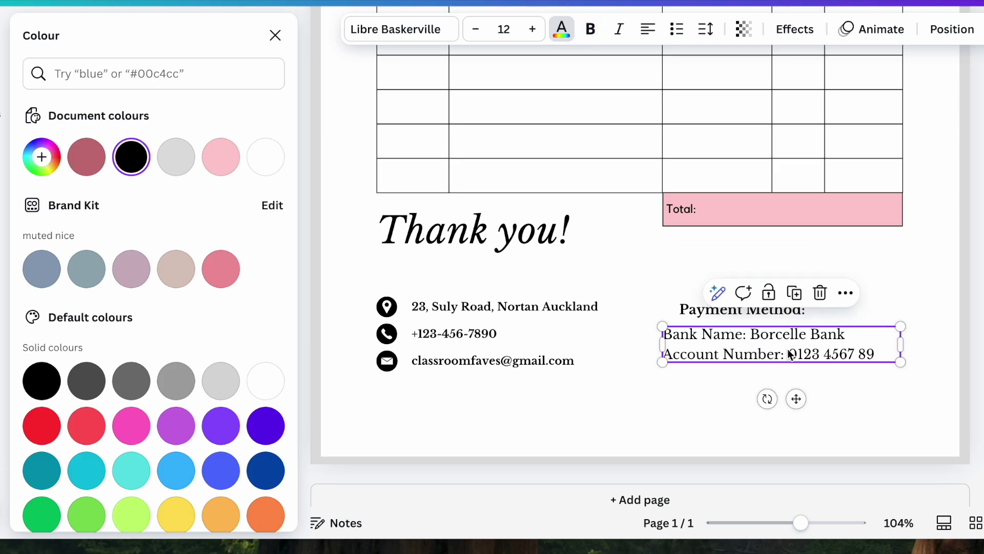
click(868, 352)
click(877, 380)
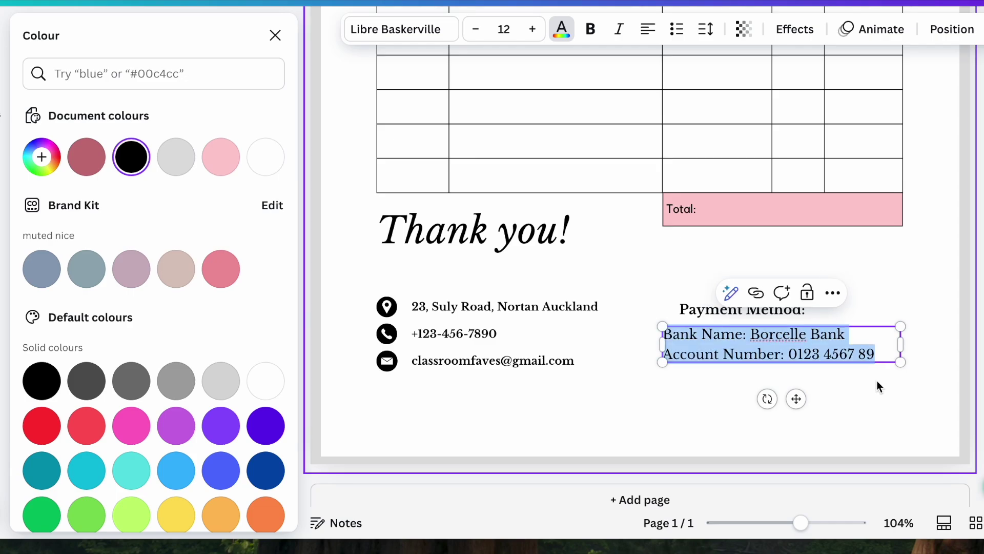
click(875, 351)
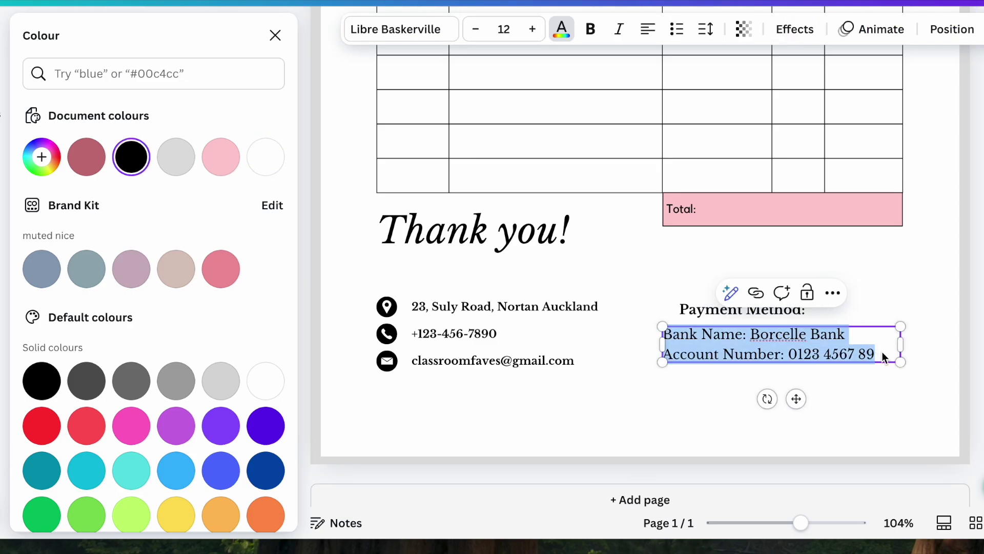
click(878, 352)
key(Return)
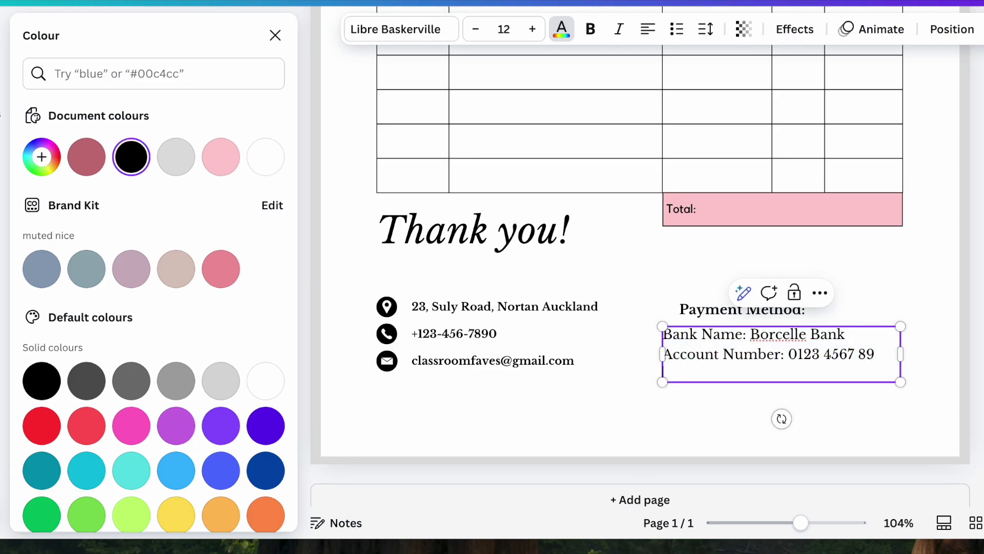
click(864, 409)
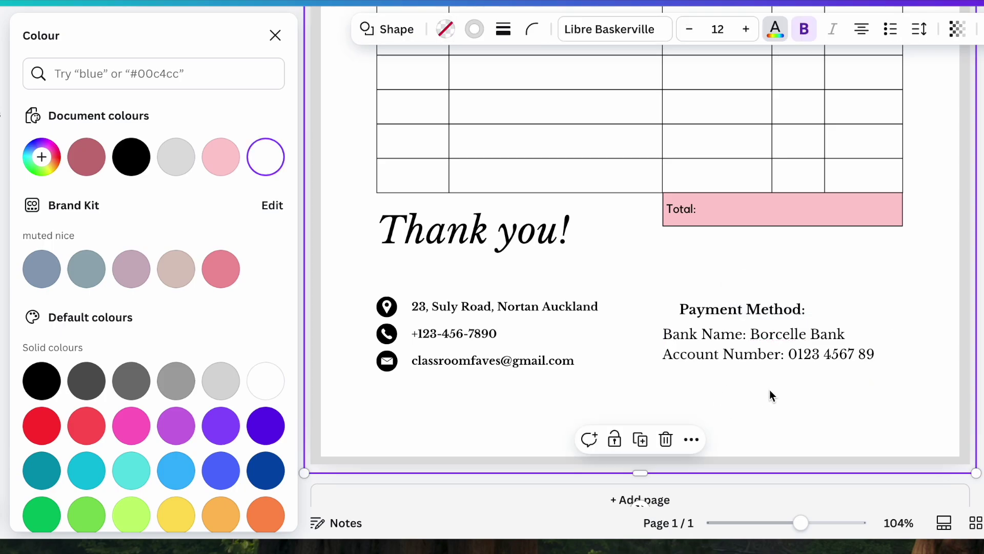
Duplicate the pink Total box and relabel the upper copy 'Tax, GST: 15%'
scroll(768, 395, up, 5)
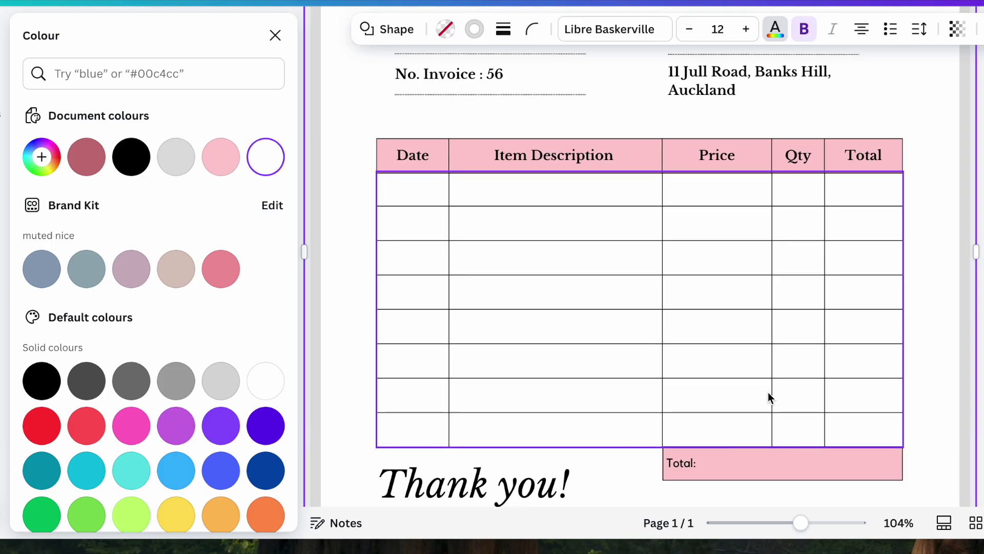
scroll(768, 392, down, 4)
scroll(752, 361, up, 3)
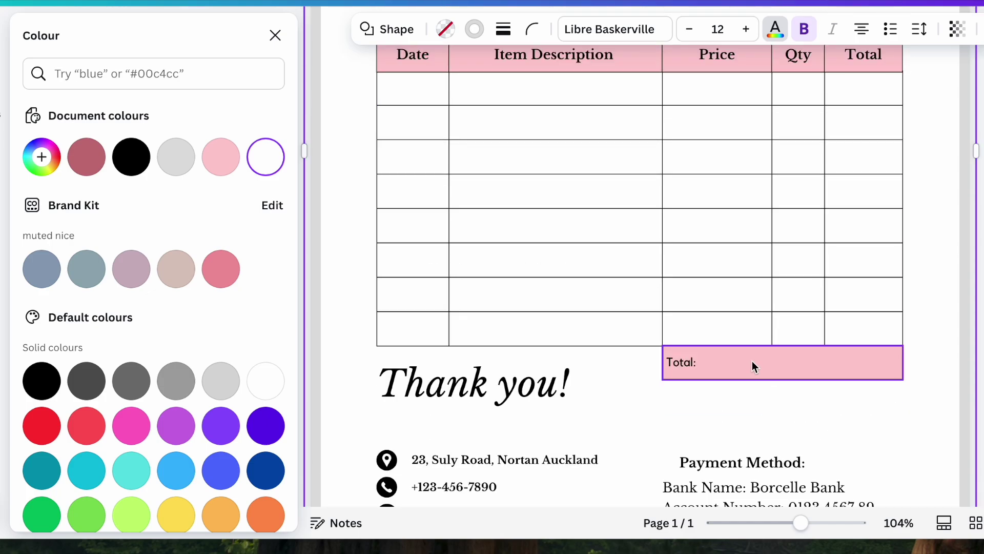
click(749, 365)
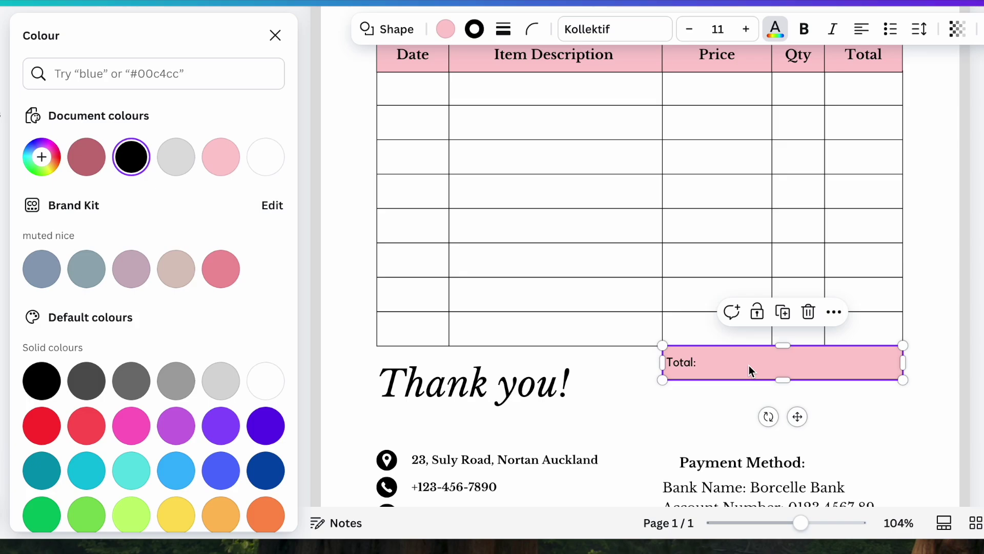
key(ctrl+d)
drag(749, 365, 736, 382)
click(683, 364)
click(684, 364)
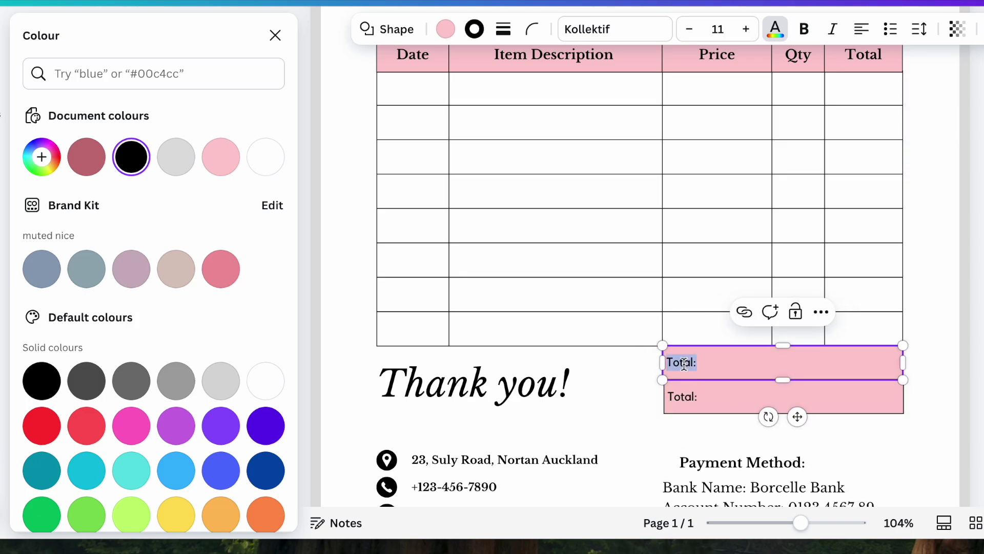
text(Tax, GST: 1)
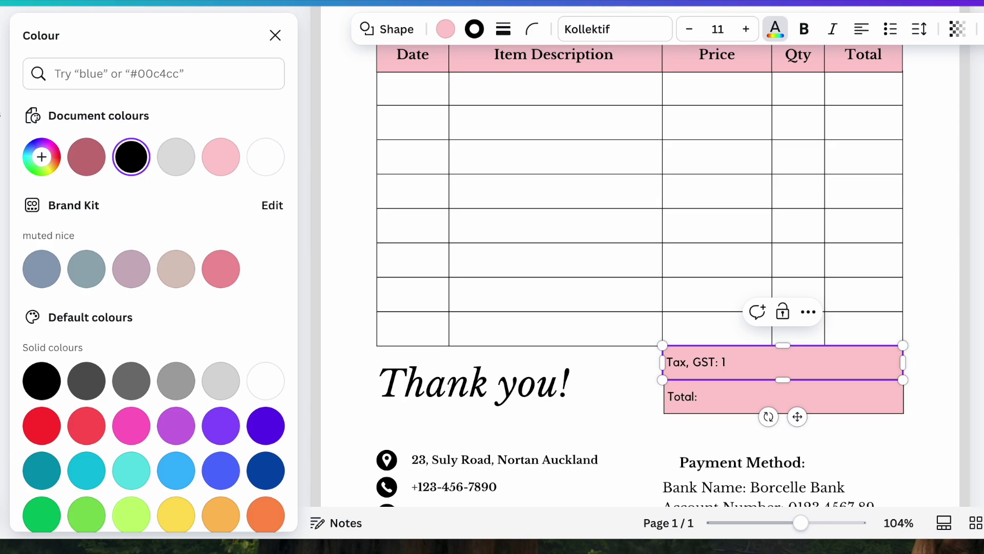
text(5%)
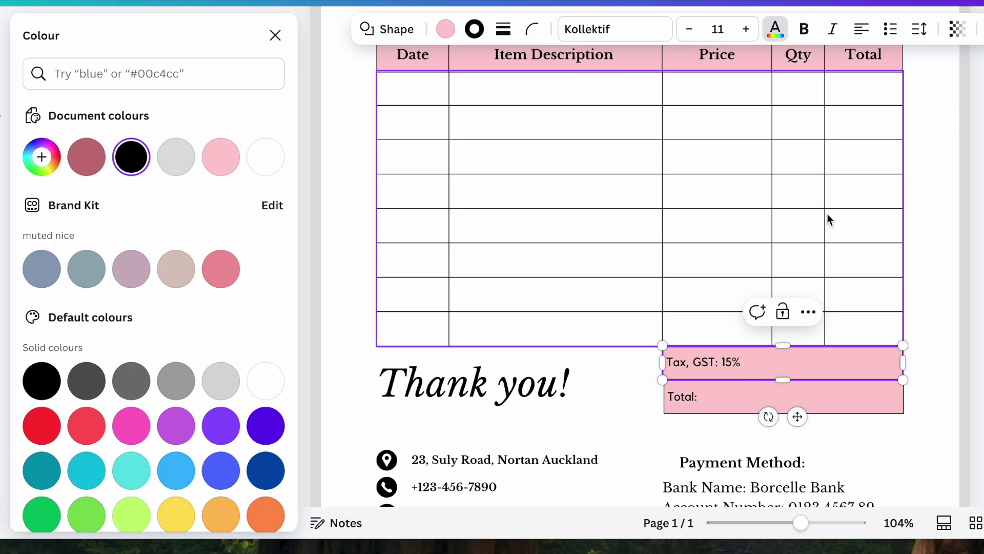
scroll(769, 220, up, 2)
Fill the first row with 10.10.27, Website Development, $500, quantity 1, total $500
click(424, 131)
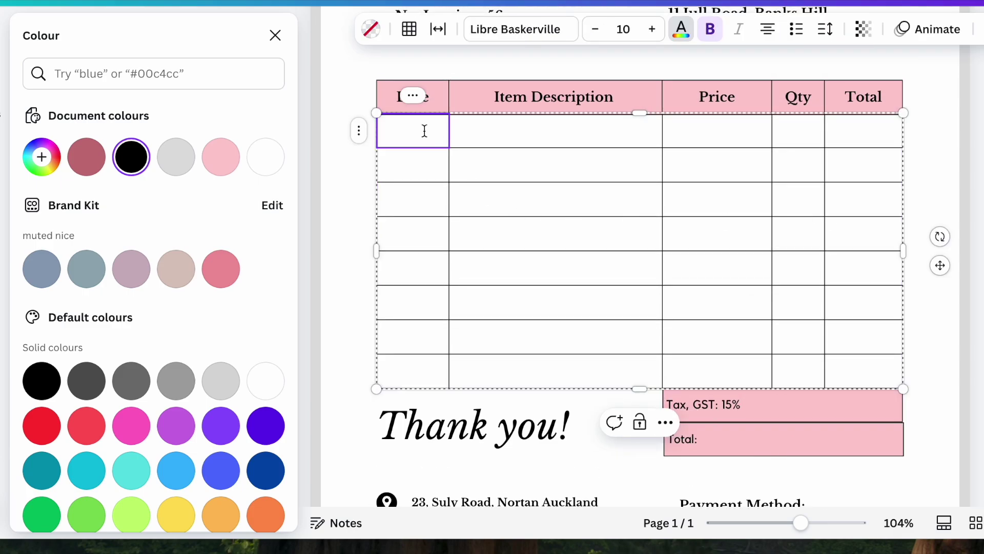
text(10.10.27)
click(504, 132)
text(Website Development)
click(717, 133)
text($500)
click(795, 136)
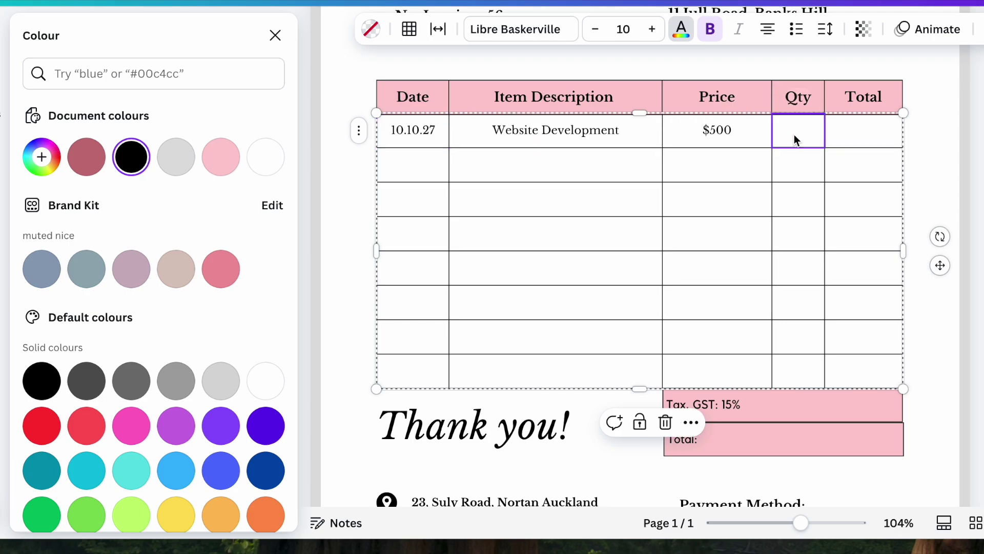
text(1)
click(872, 136)
text($500)
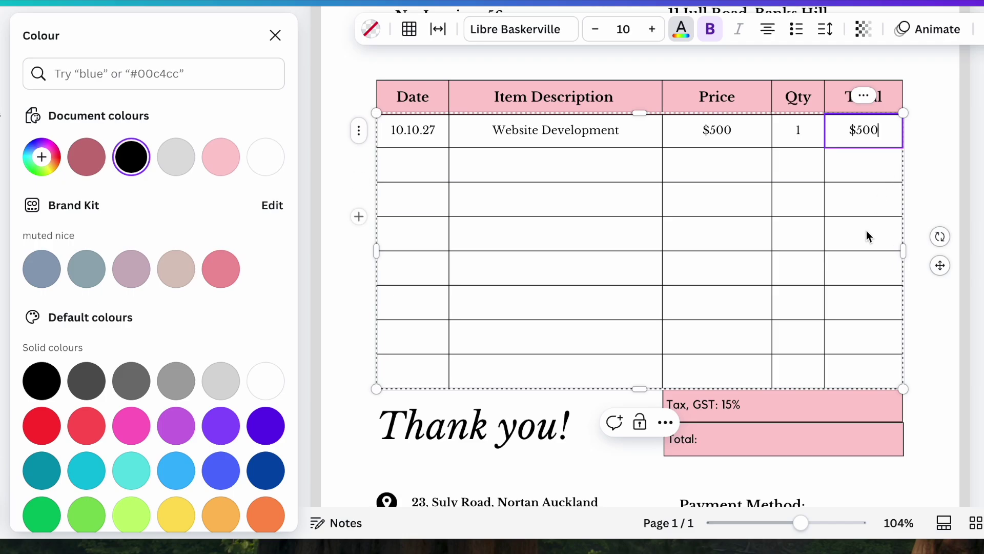
Put the cursor after 15% in the Tax, GST box
scroll(843, 238, down, 1)
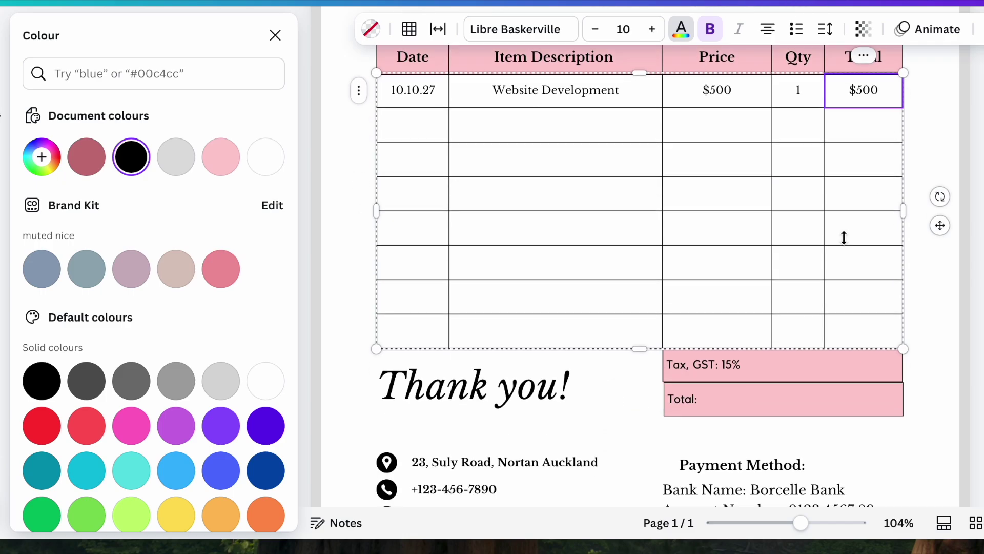
click(826, 370)
click(796, 370)
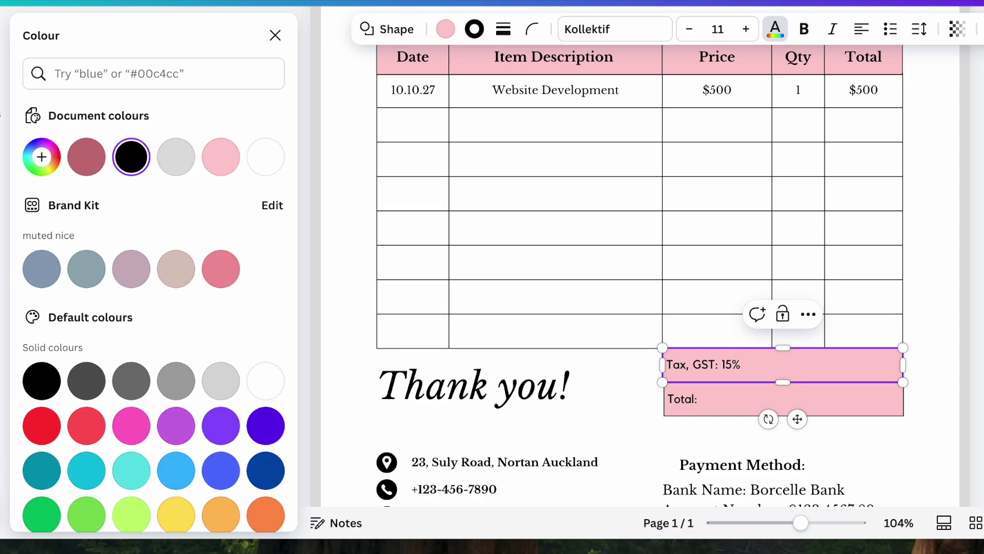
Add $75 to the tax bar and $575.00 to the Total box
text($75)
click(732, 401)
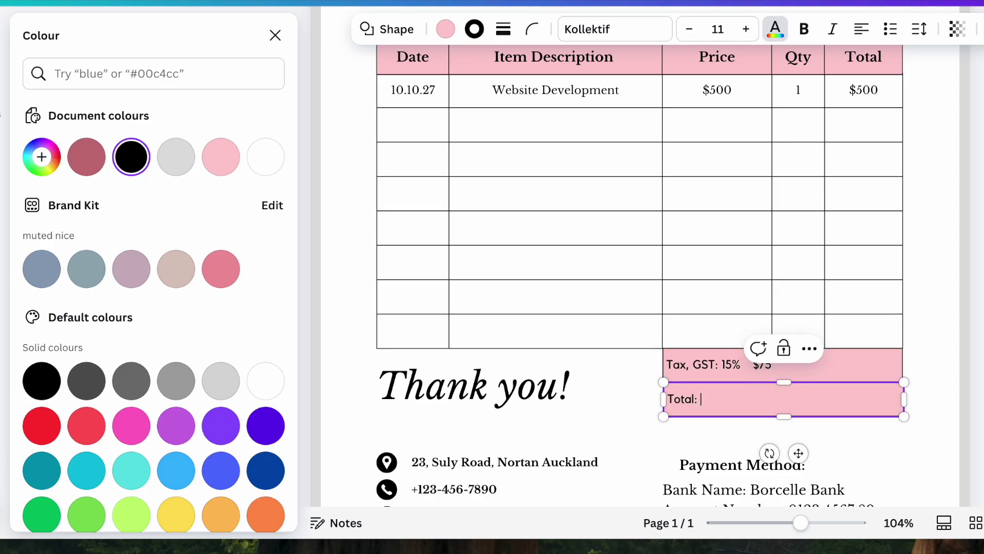
text($575.00)
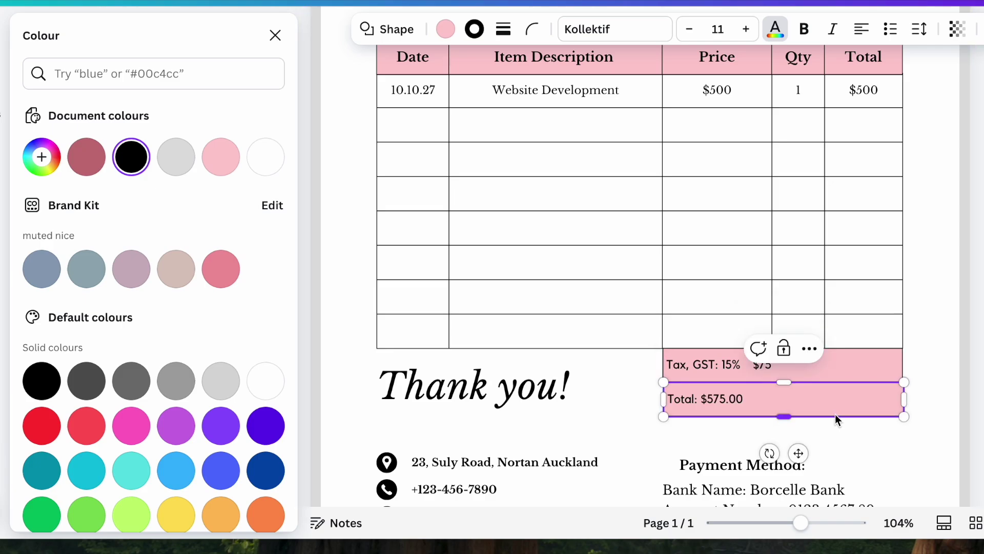
click(845, 374)
Move the Thank you! heading to the foot of the page and shrink it
scroll(851, 316, down, 3)
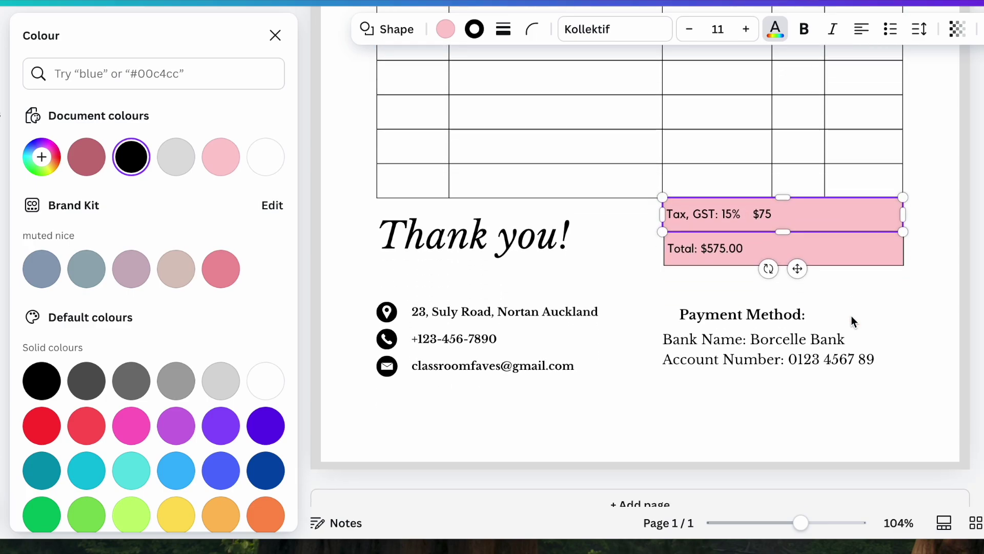
drag(545, 248, 680, 423)
drag(732, 400, 691, 424)
click(777, 421)
scroll(799, 412, up, 1)
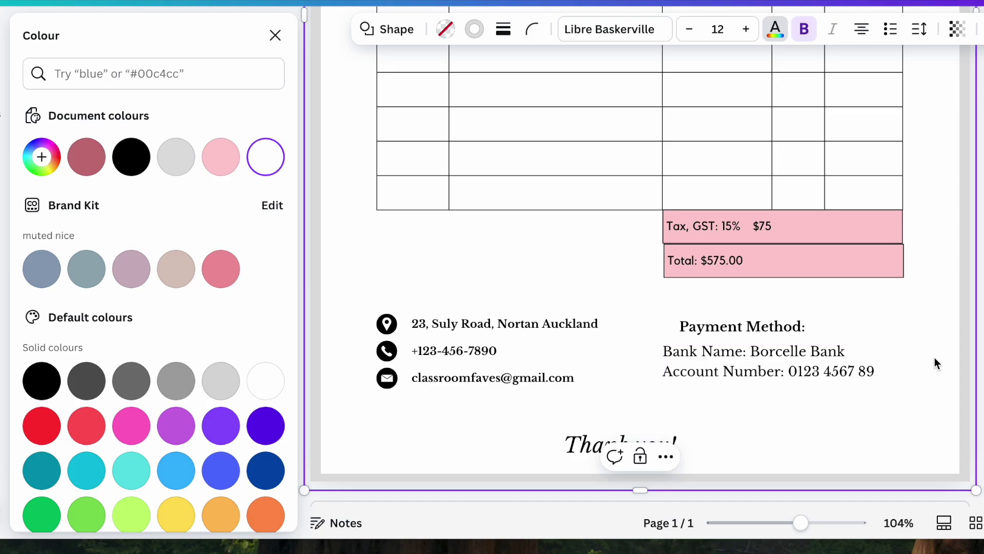
scroll(934, 358, up, 5)
Close the colour options and select the divider line under the INVOICE title
key(Escape)
scroll(408, 216, down, 3)
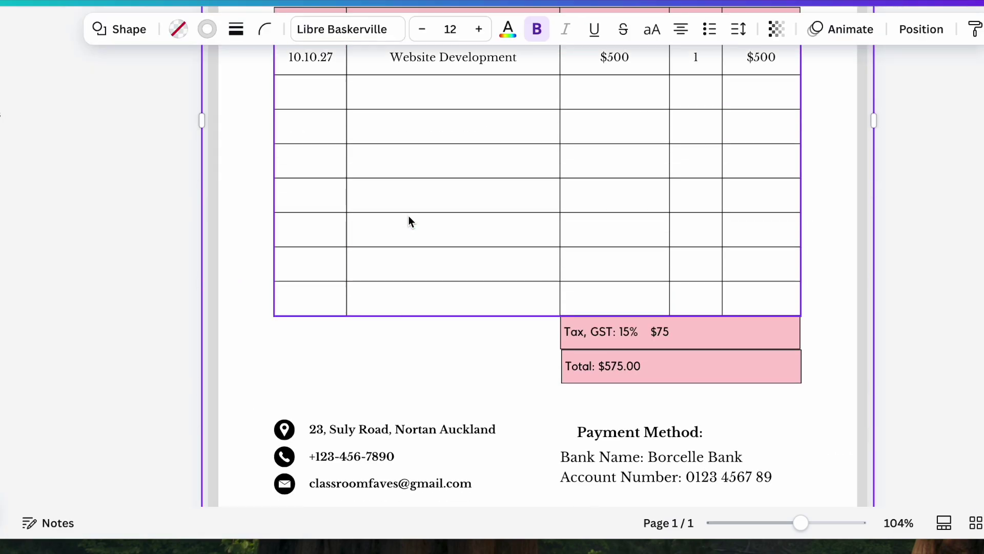
scroll(408, 216, down, 3)
scroll(419, 255, up, 10)
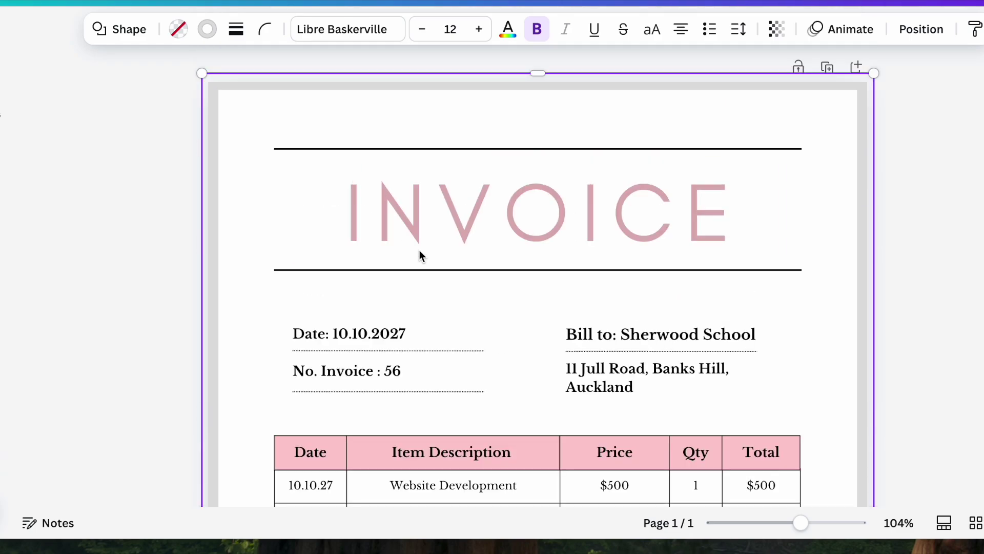
click(419, 251)
click(363, 279)
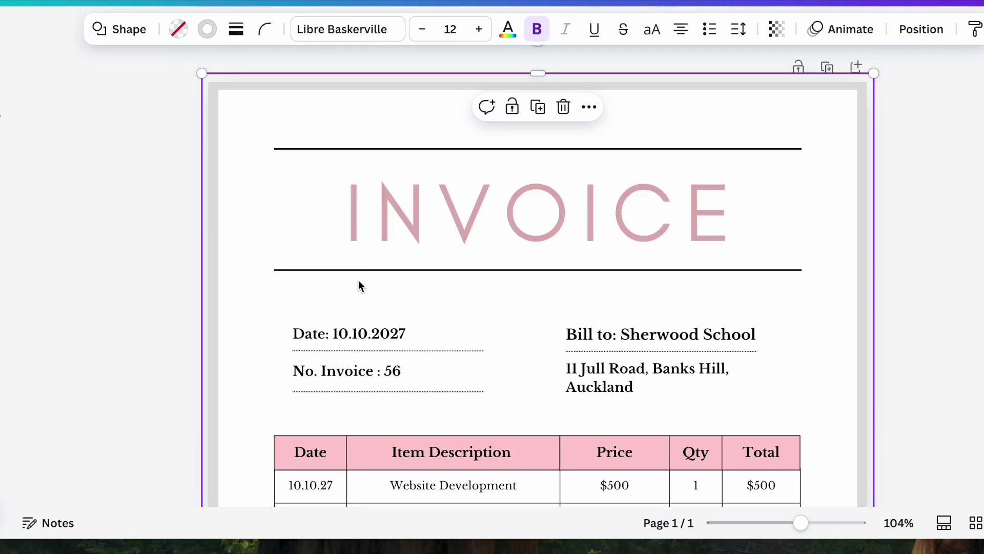
click(346, 270)
click(2, 160)
click(2, 113)
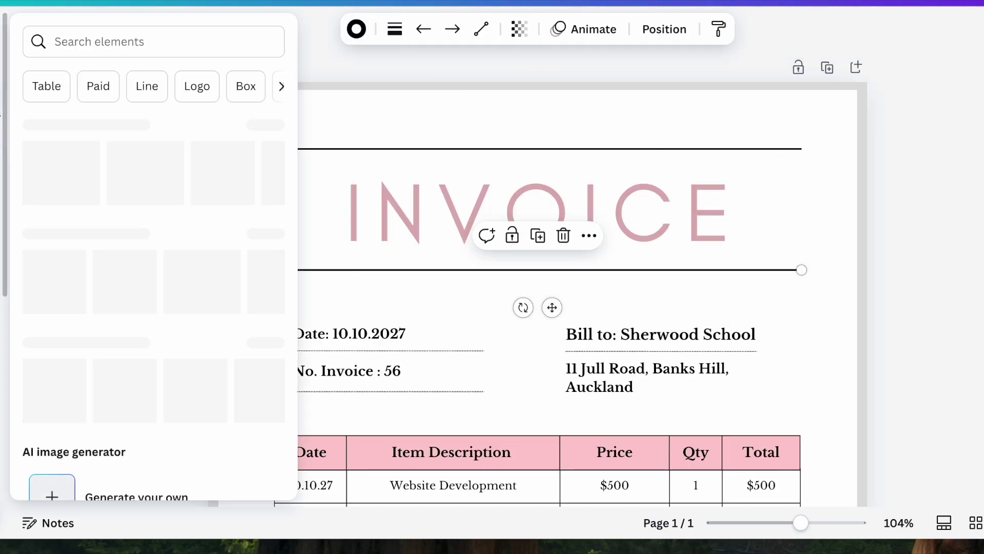
Duplicate the divider line with Ctrl+D and place the copy just above 'Thank you!'
click(481, 269)
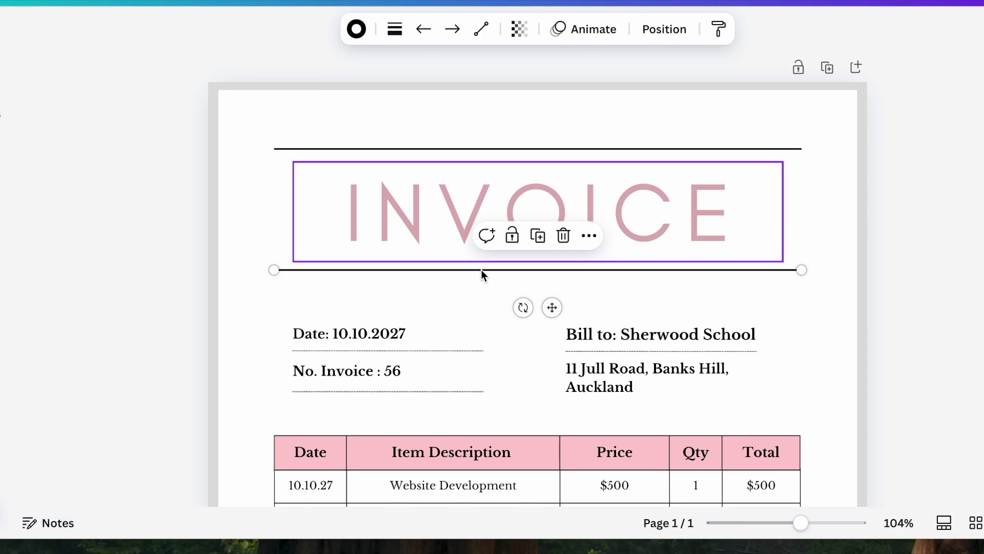
key(ctrl+d)
scroll(479, 269, down, 3)
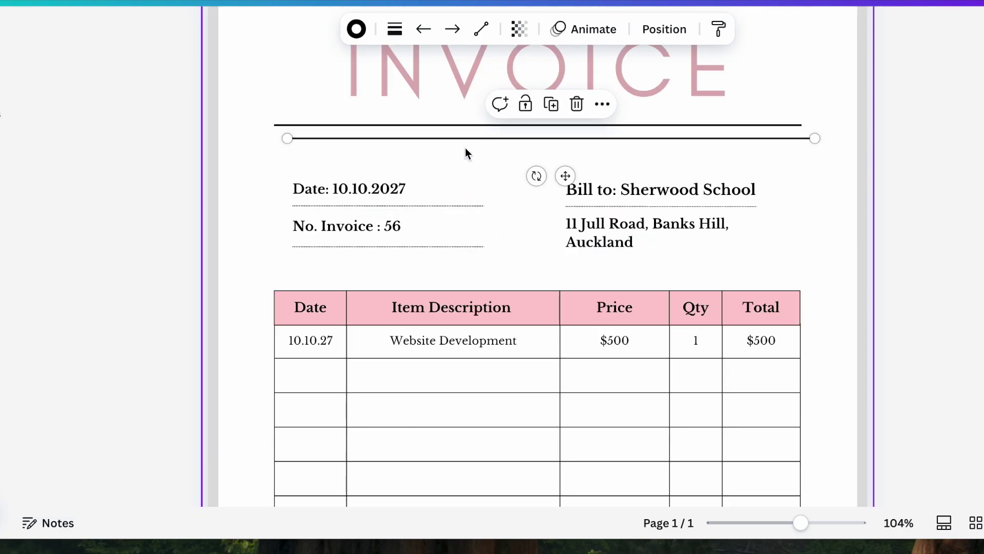
drag(460, 136, 551, 378)
key(ctrl+a)
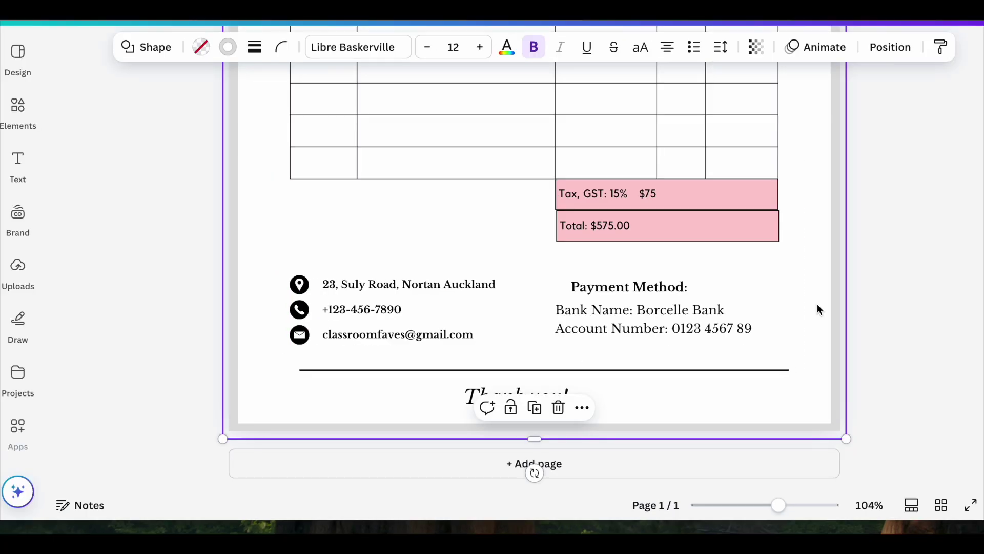
scroll(810, 292, up, 10)
Shift the INVOICE title slightly left to make room for the logo
click(579, 232)
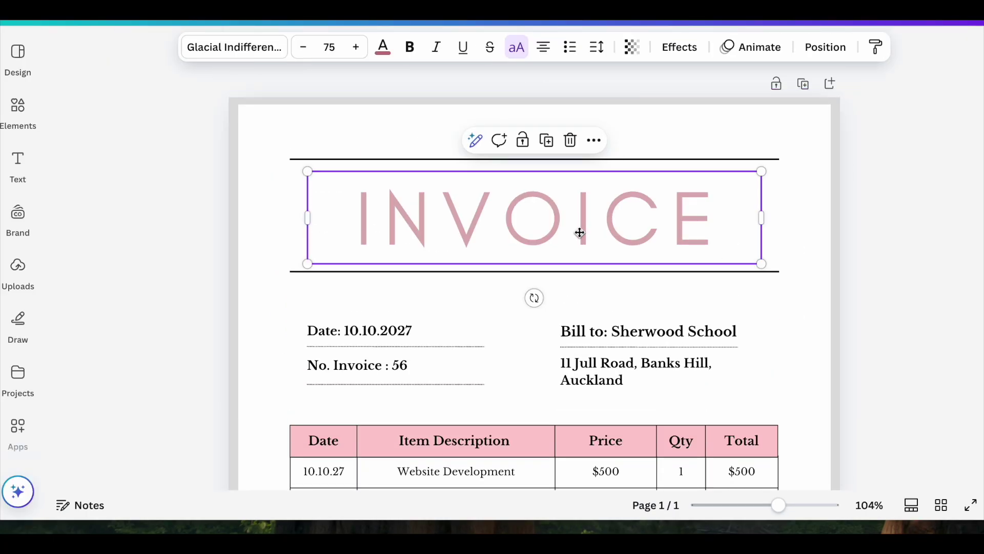
drag(579, 232, 554, 230)
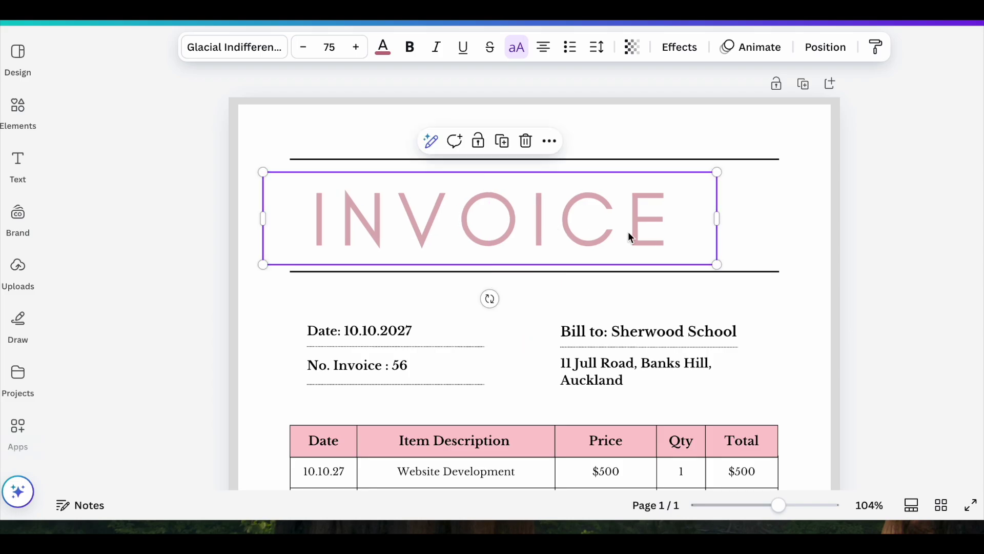
click(365, 263)
Add the uploaded CF Classroomfaves logo, sized and centred beside INVOICE between the header lines
click(18, 163)
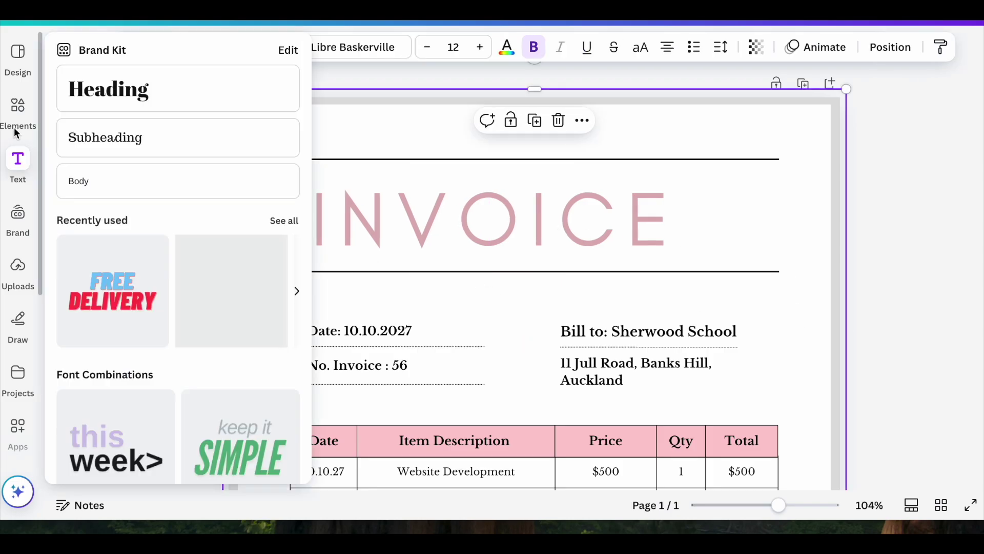
click(16, 123)
click(18, 272)
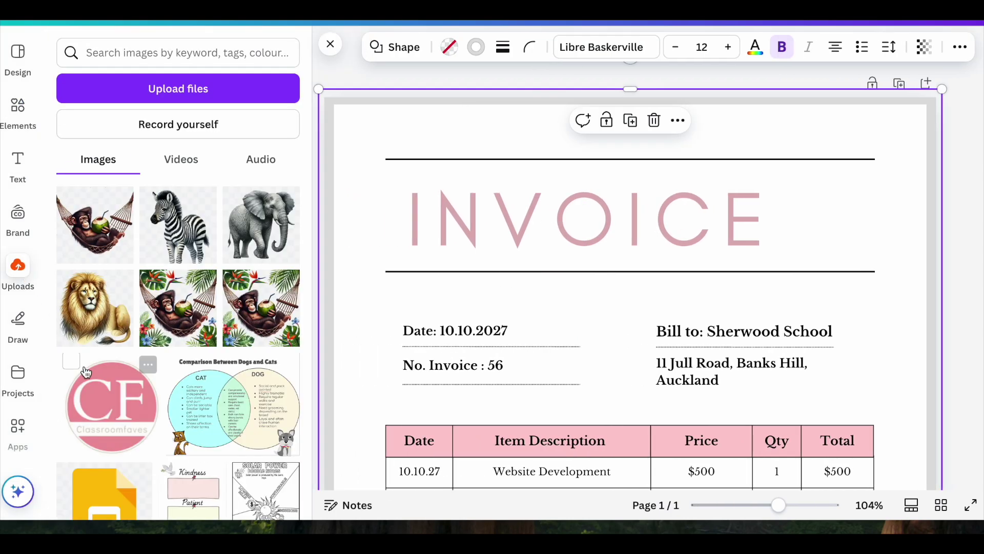
click(112, 394)
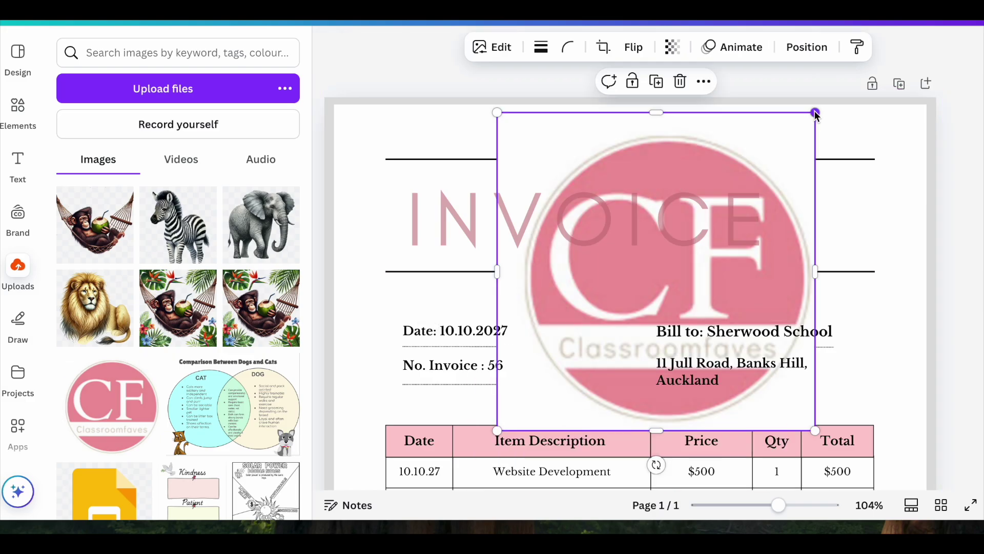
drag(817, 116, 579, 378)
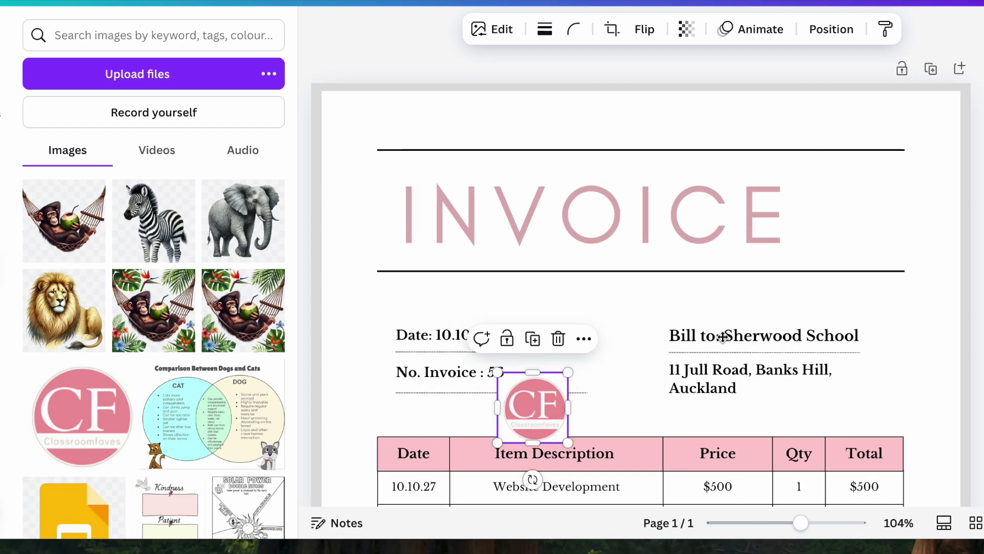
drag(723, 337, 851, 213)
drag(888, 180, 907, 159)
drag(901, 202, 895, 197)
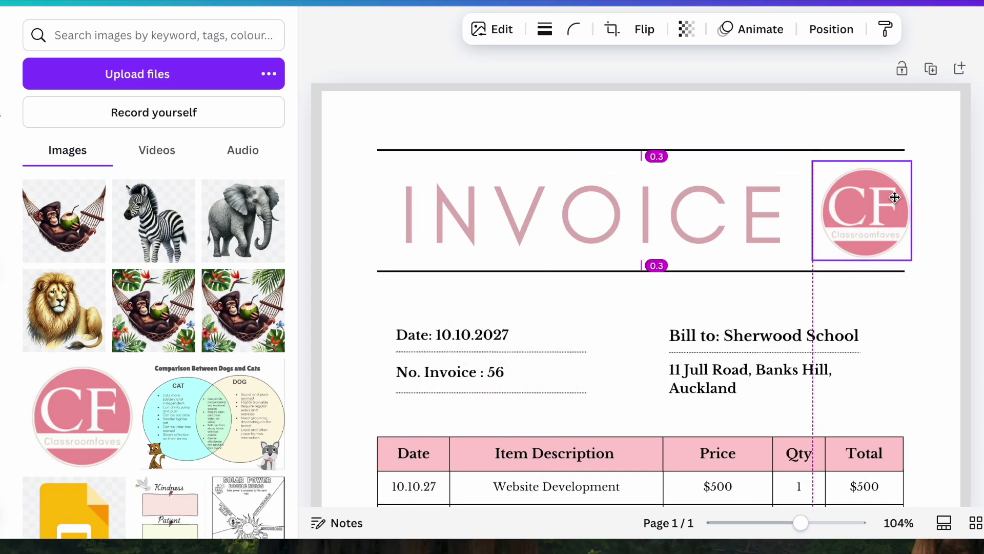
click(924, 291)
scroll(924, 291, down, 5)
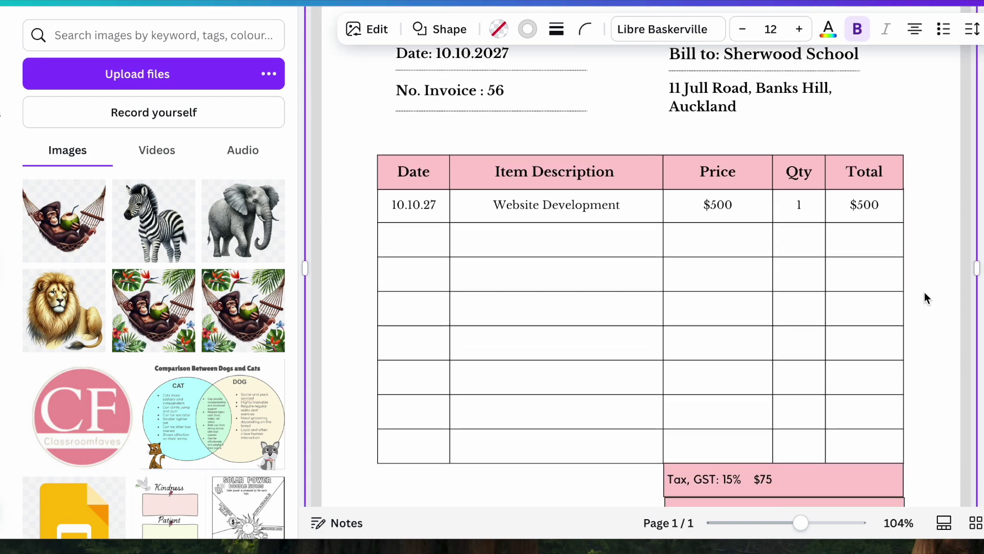
scroll(924, 291, down, 6)
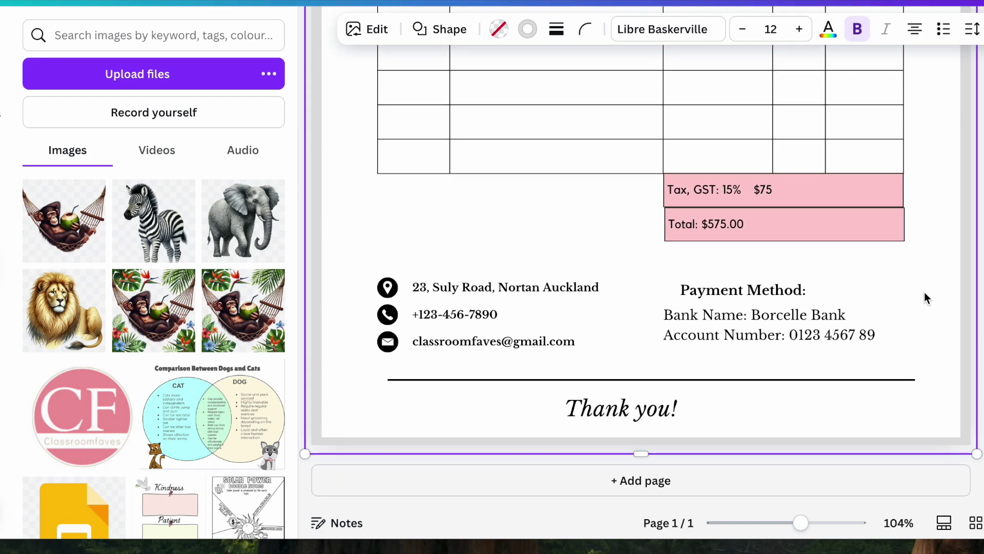
scroll(924, 291, up, 10)
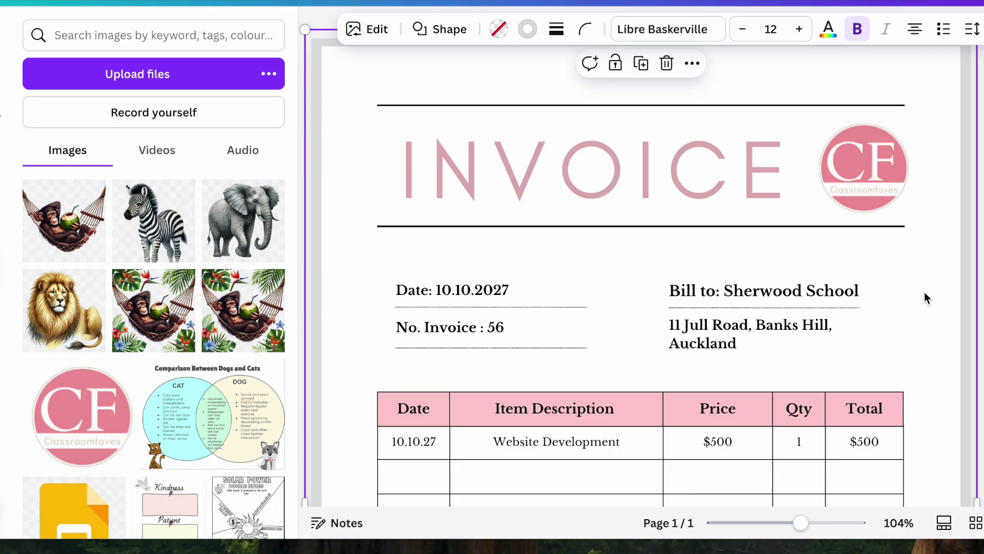
scroll(925, 293, down, 2)
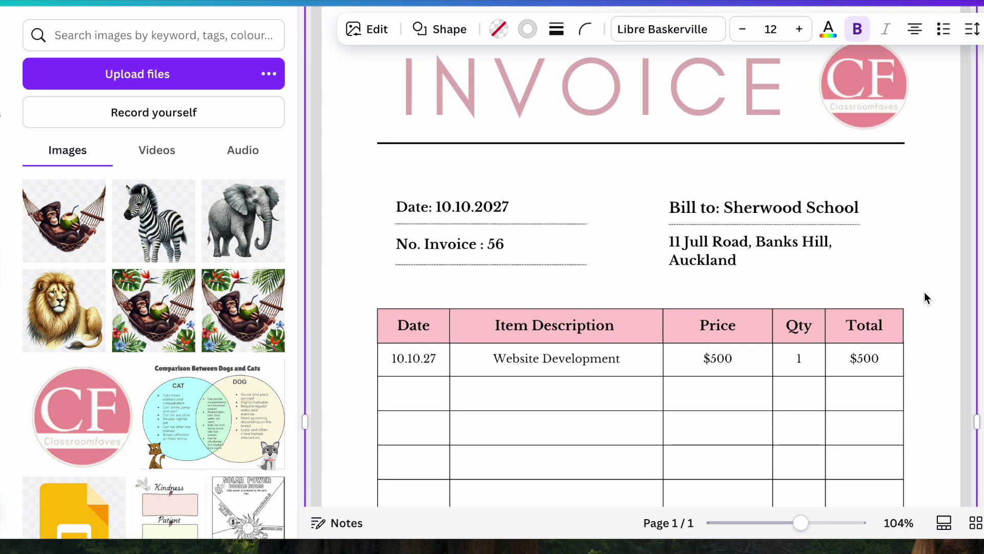
scroll(925, 293, down, 4)
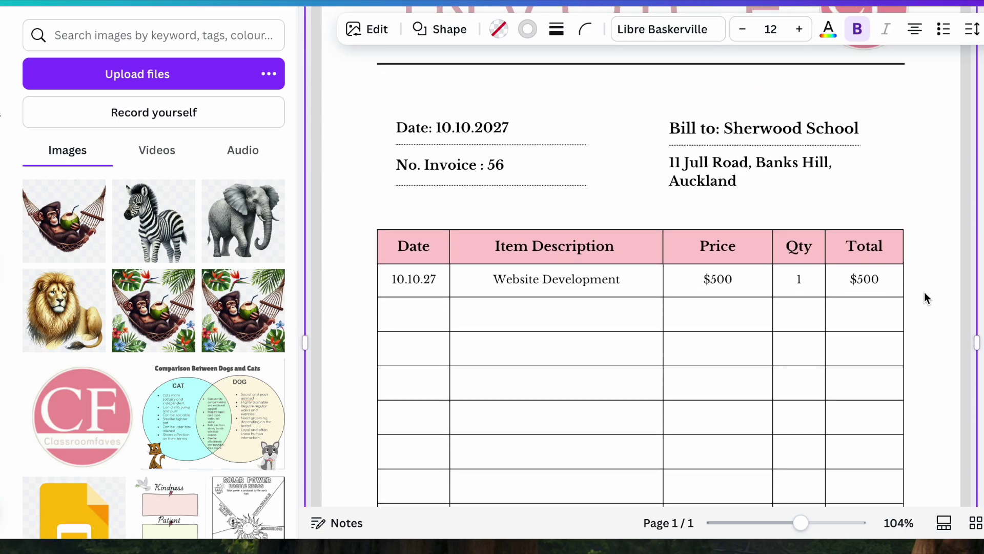
scroll(925, 291, down, 5)
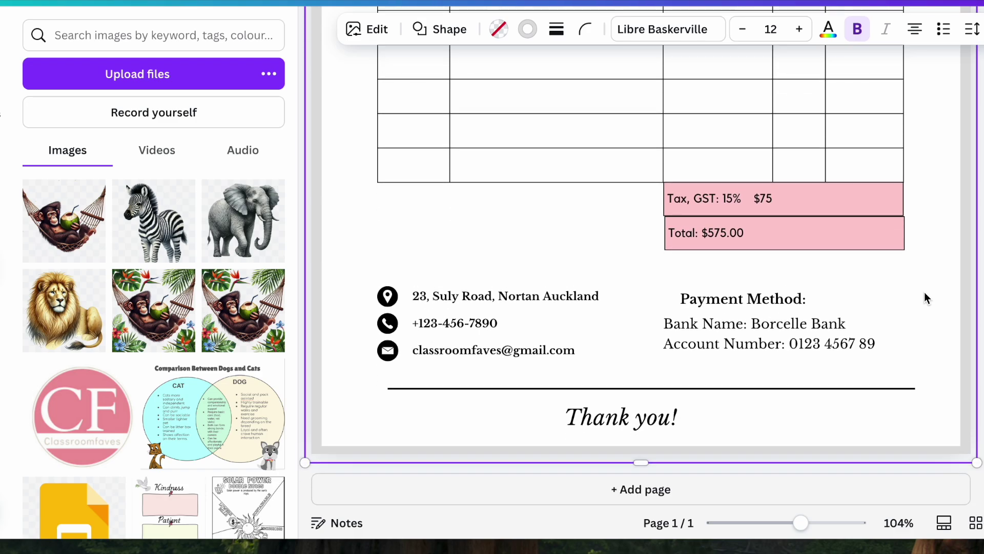
scroll(924, 291, up, 4)
scroll(924, 297, up, 6)
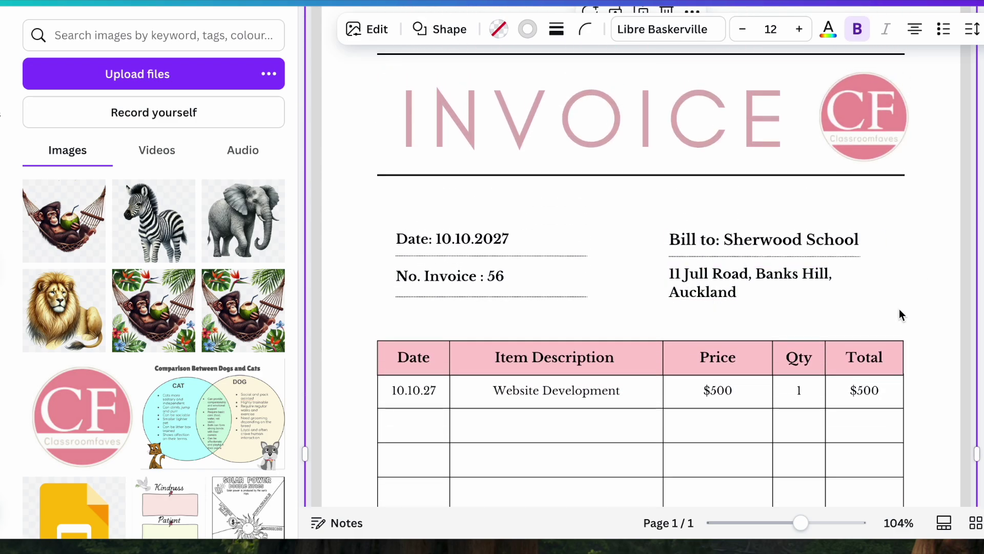
scroll(935, 320, down, 3)
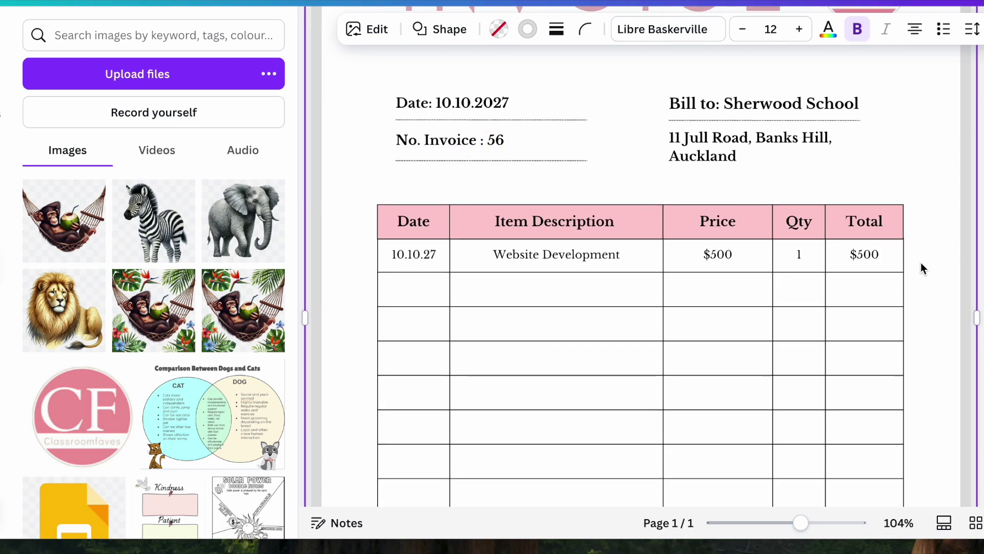
scroll(917, 266, down, 3)
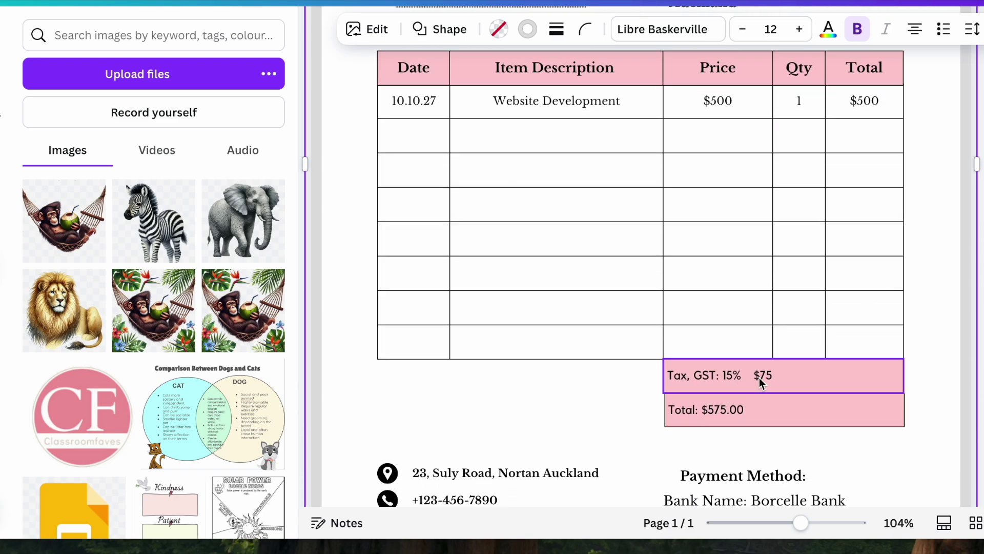
scroll(930, 395, down, 3)
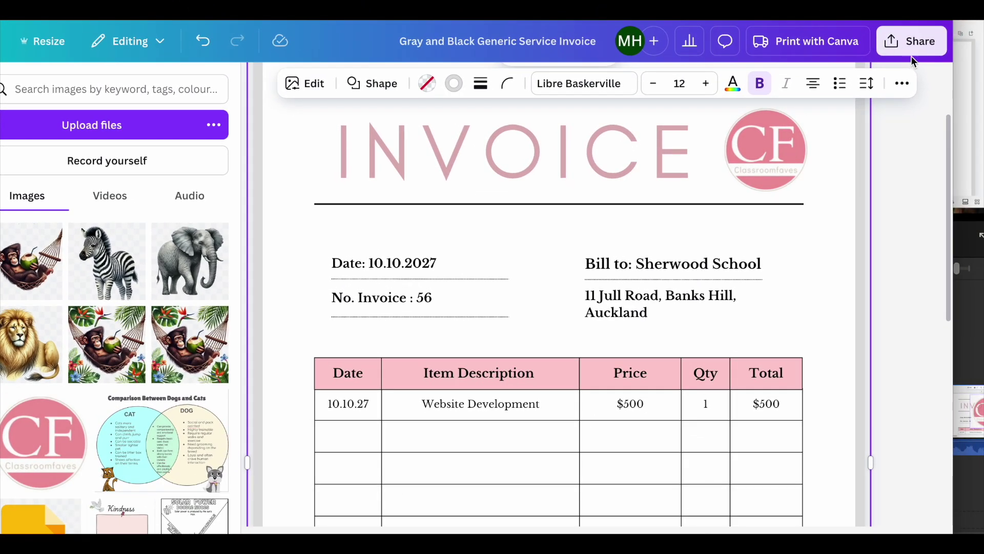
Open the Share > Download settings with PDF Standard as the file type and download
click(912, 54)
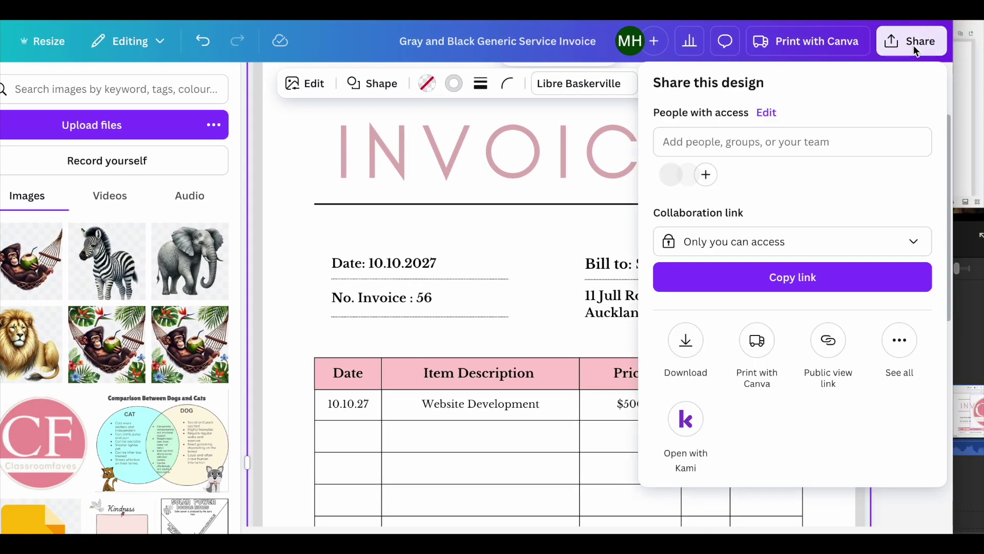
click(687, 344)
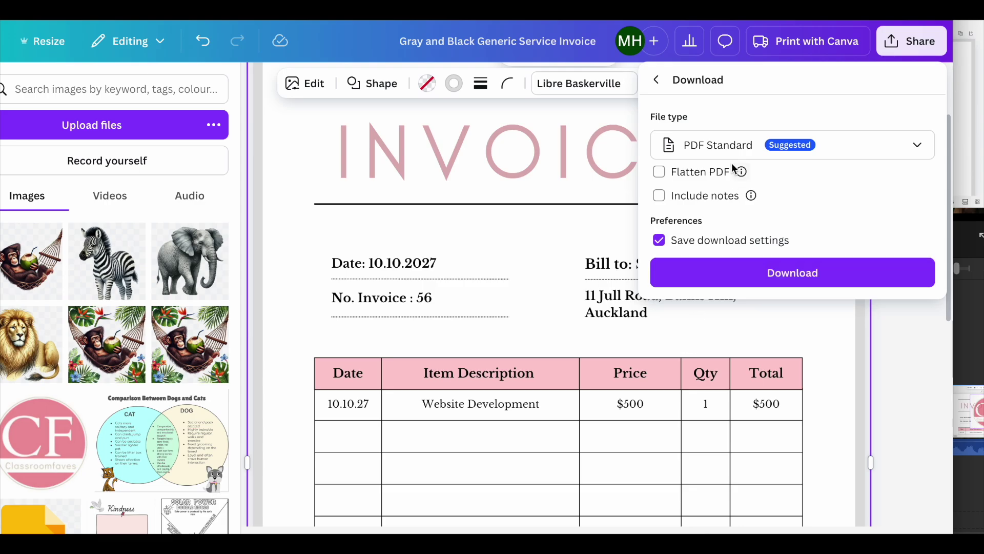
click(720, 149)
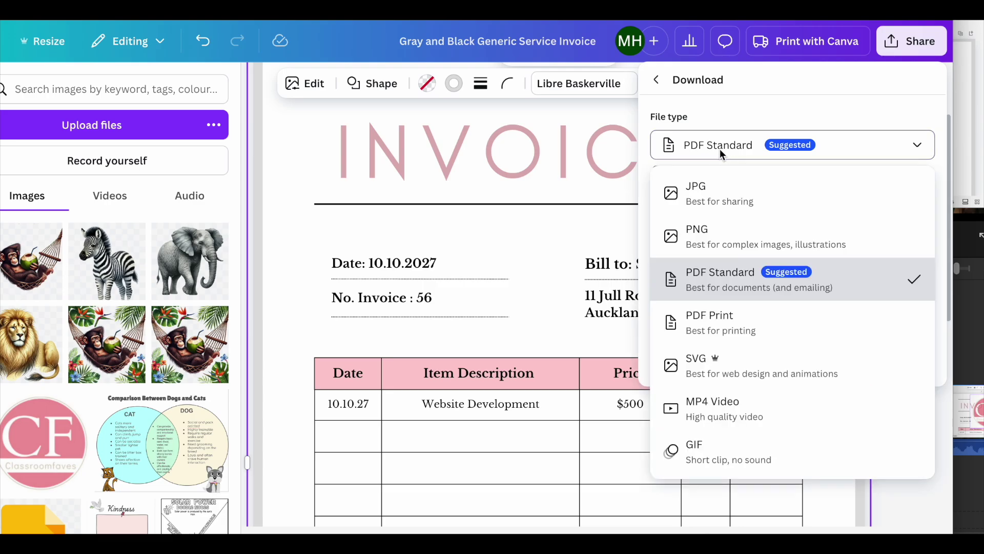
click(737, 144)
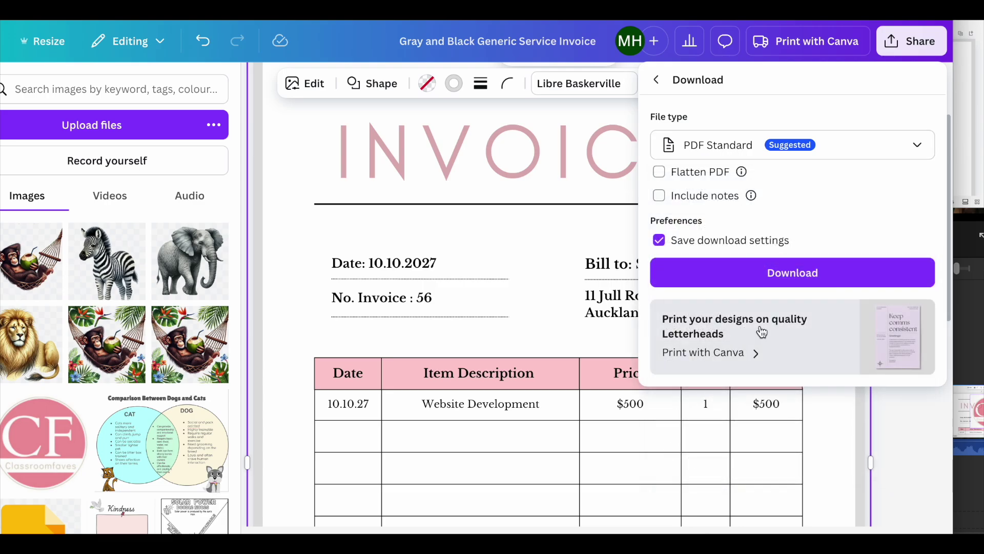
click(763, 272)
Scroll through the invoice to review it while the PDF Standard file downloads
scroll(840, 431, down, 8)
scroll(943, 397, up, 10)
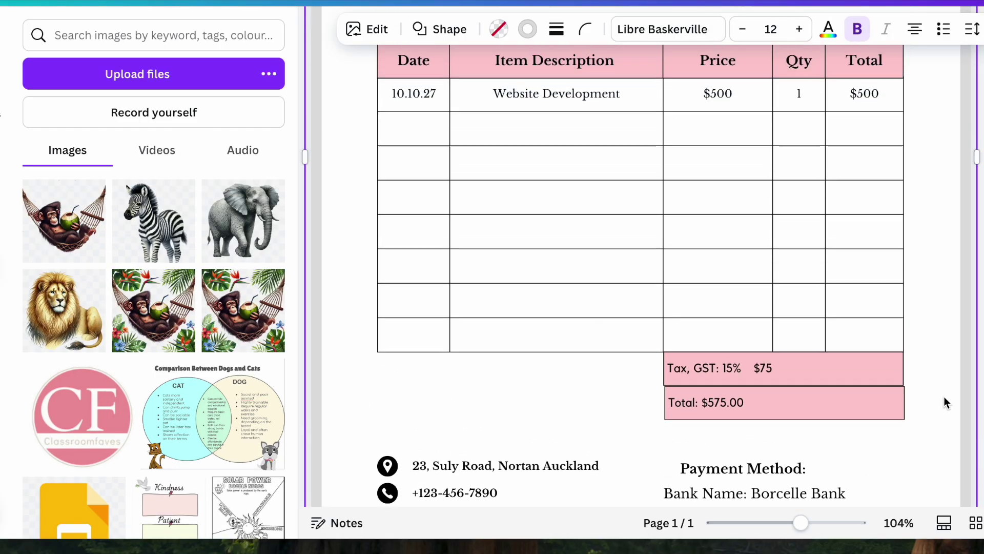
scroll(946, 402, down, 3)
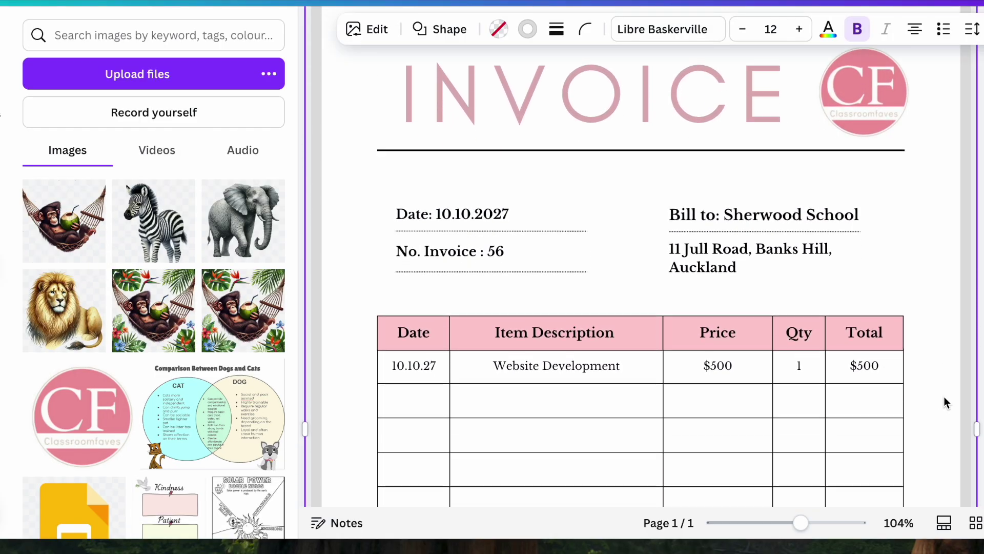